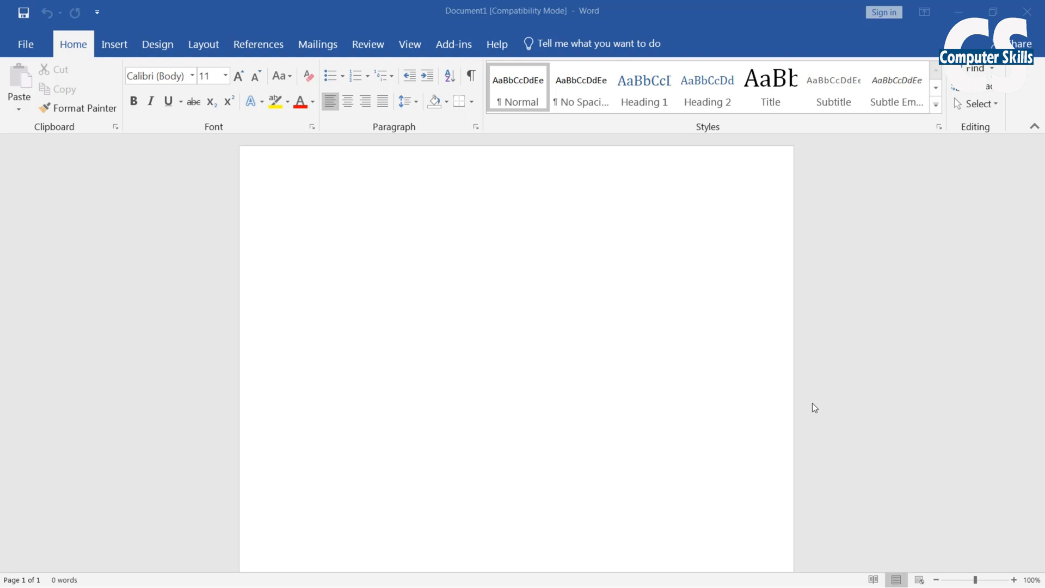
Open Word's Choose a SmartArt Graphic gallery from the Insert tab on the blank document
left_click(387, 264)
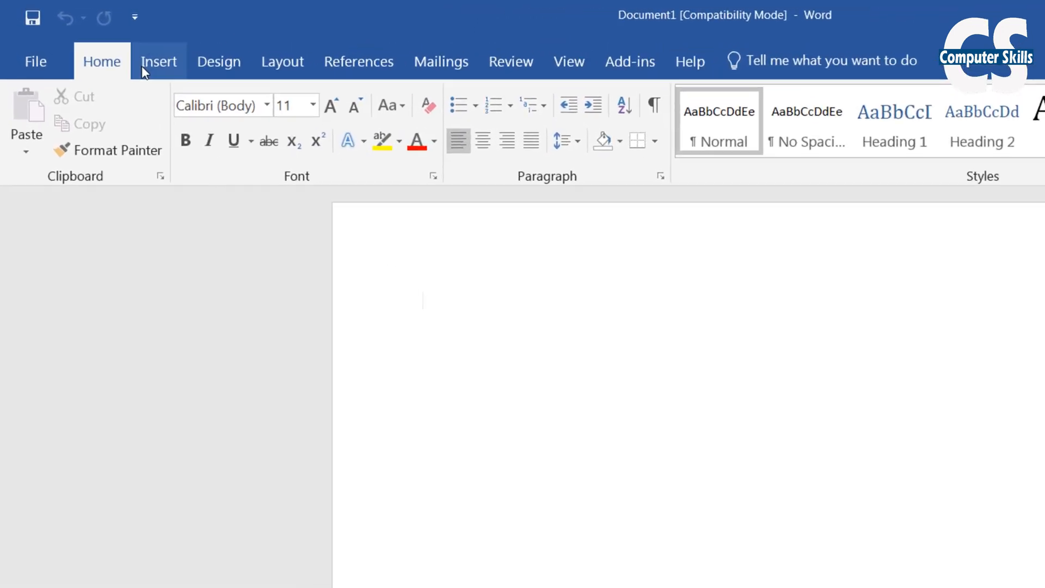
key("ctrl+alt+d")
left_click_drag(132, 41, 212, 95)
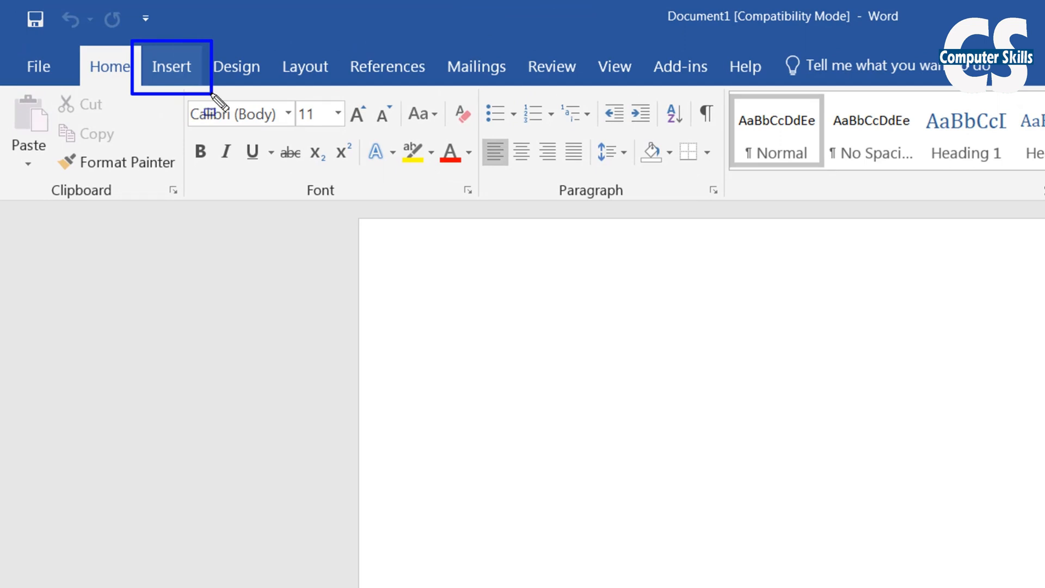
key("Escape")
left_click(175, 74)
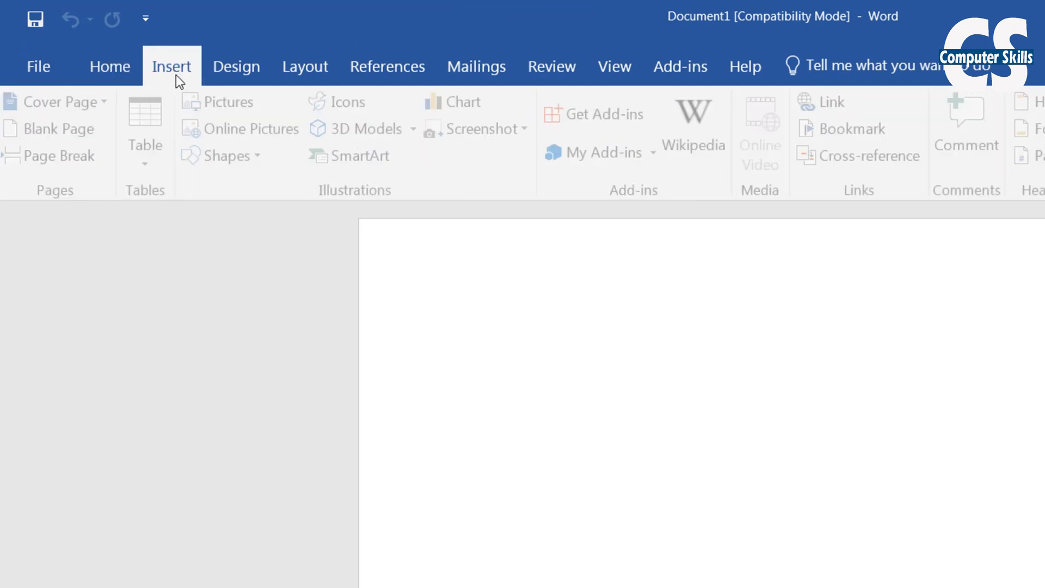
key("ctrl+alt+d")
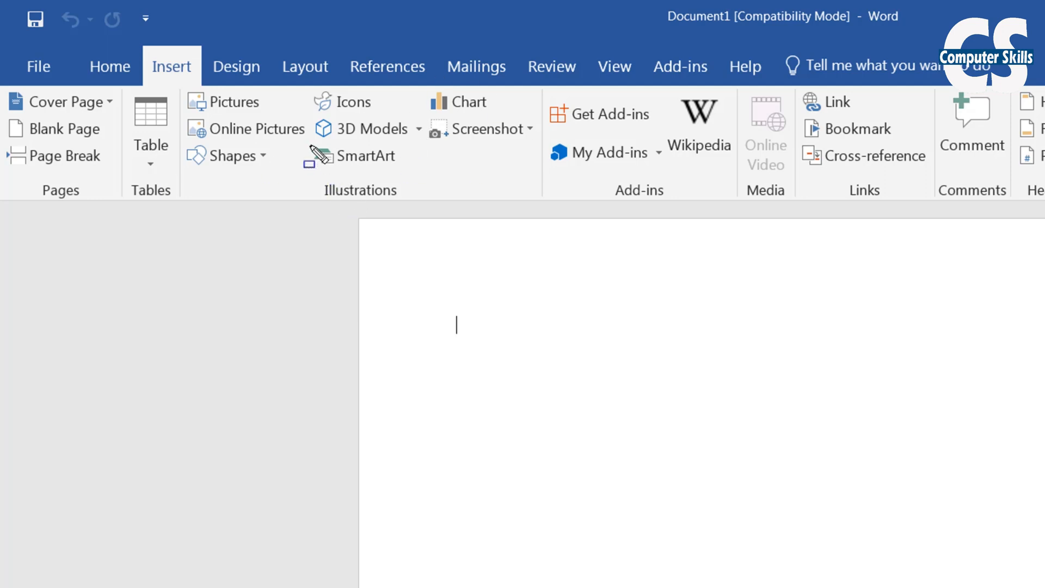
left_click_drag(309, 145, 411, 168)
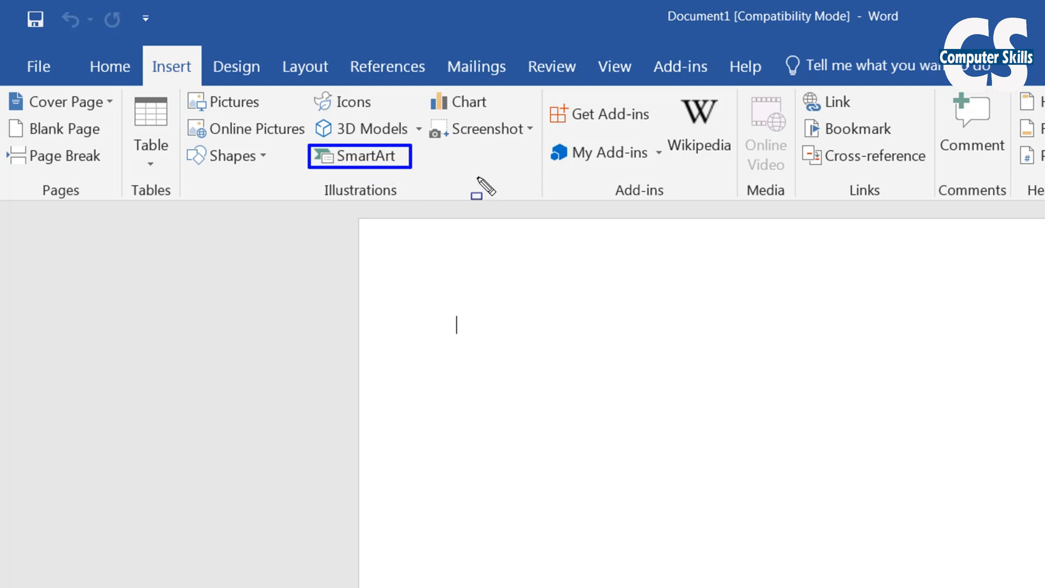
key("ctrl+z")
key("Escape")
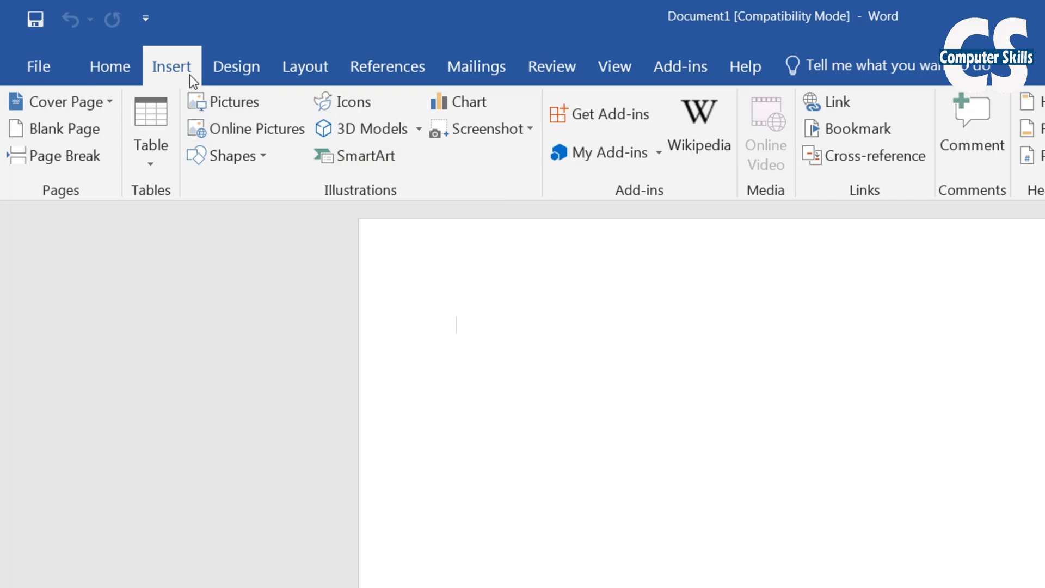
left_click(378, 163)
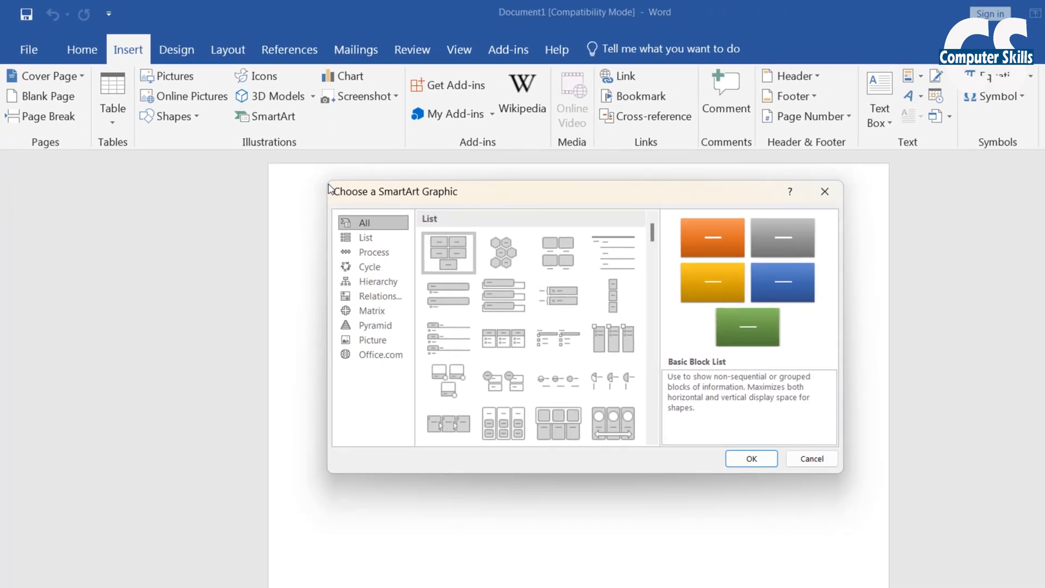
Insert a Continuous Cycle diagram from the Cycle category of the SmartArt gallery
mouse_move(335, 212)
left_mouse_down()
mouse_move(365, 258)
mouse_move(409, 374)
left_mouse_up()
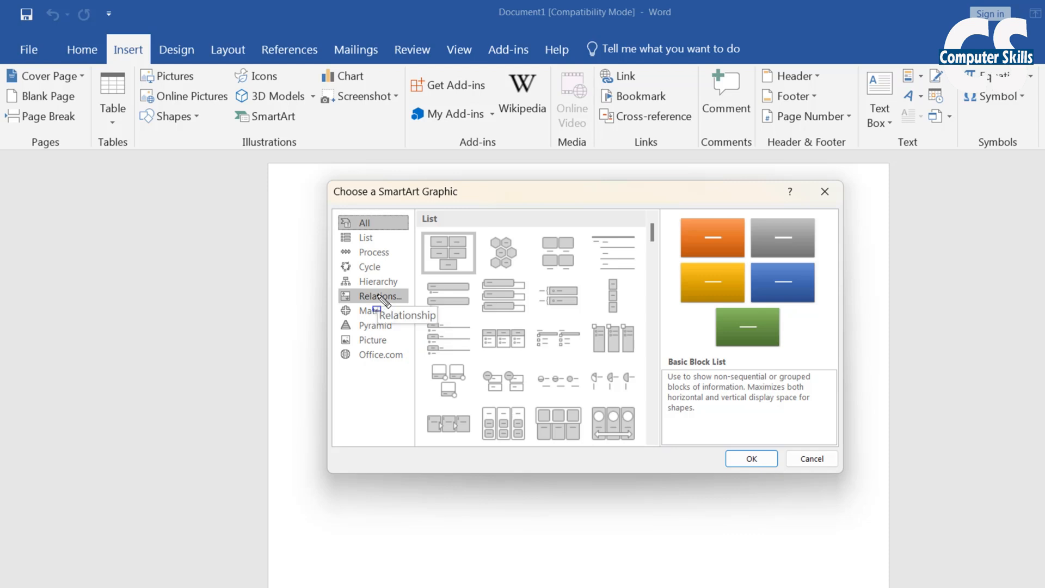
left_click(377, 240)
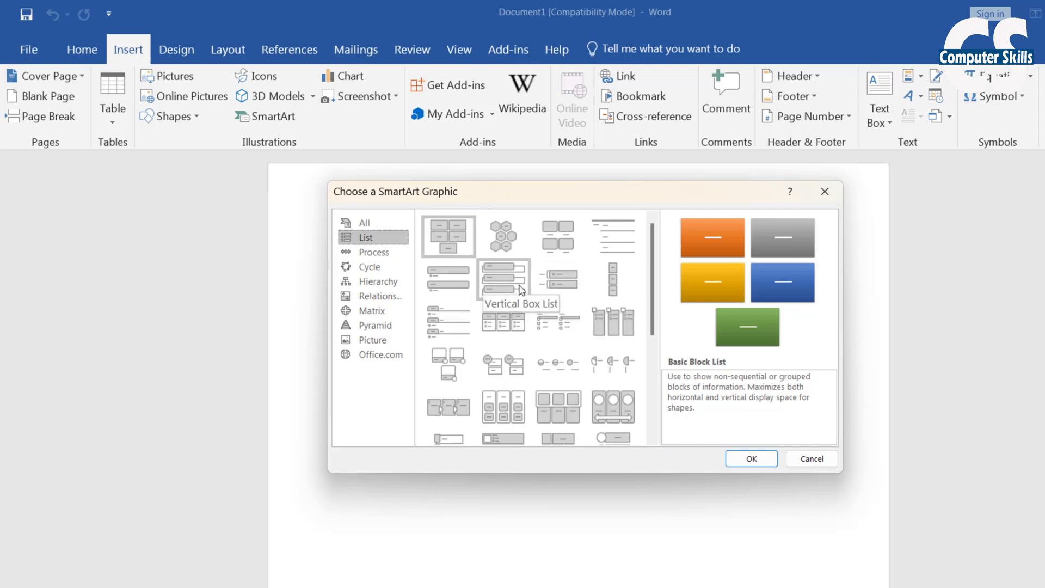
left_click(370, 269)
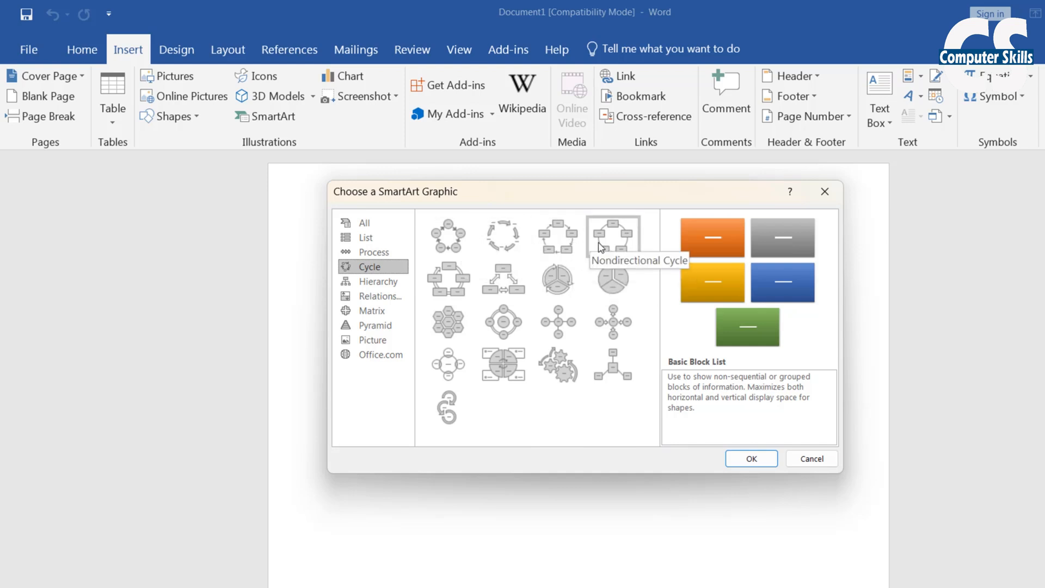
left_click(452, 284)
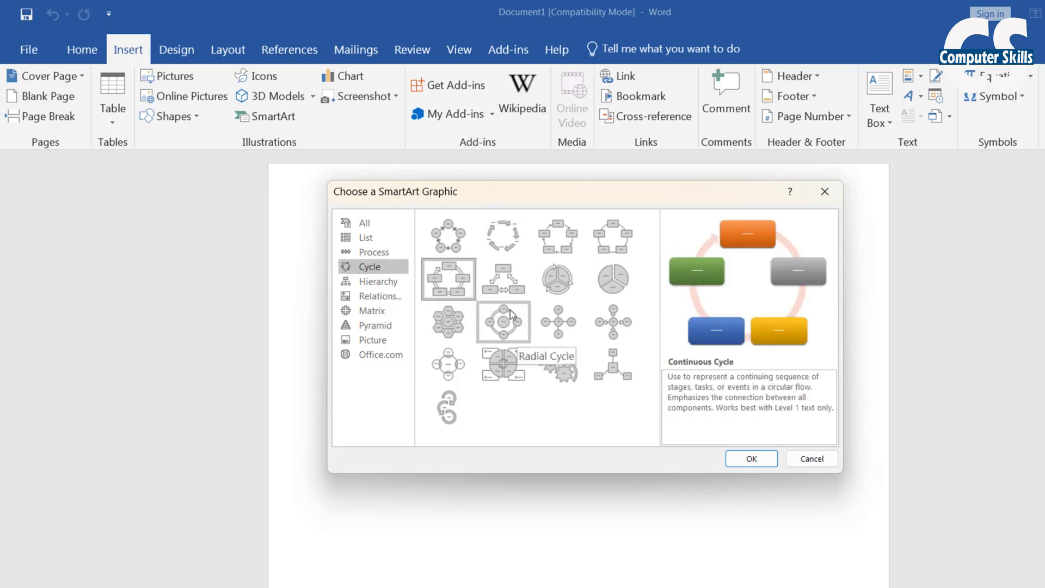
left_click(751, 458)
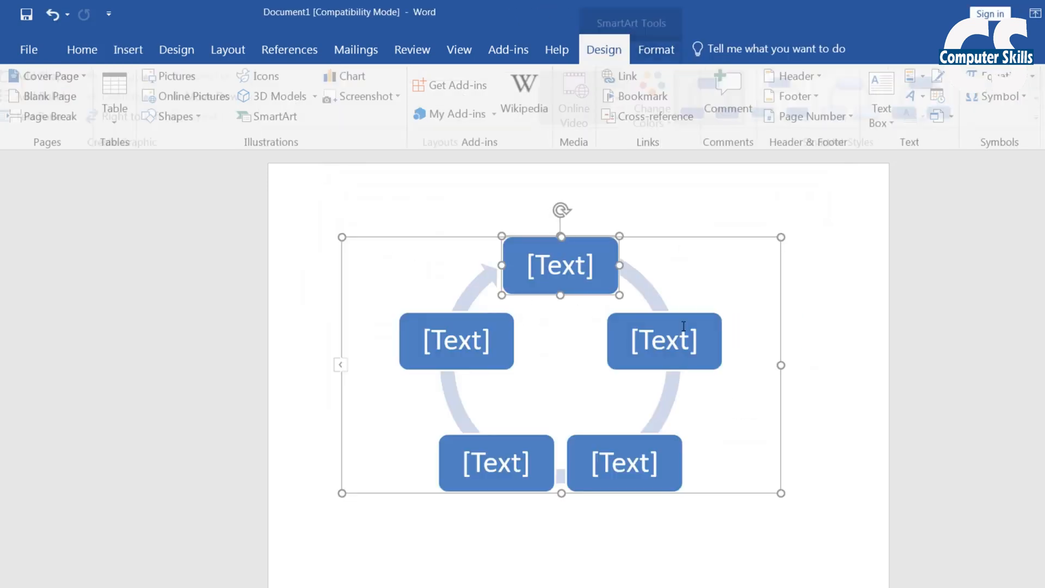
Label the top cycle box 'Learn' and open the SmartArt Text Pane
left_click(567, 262)
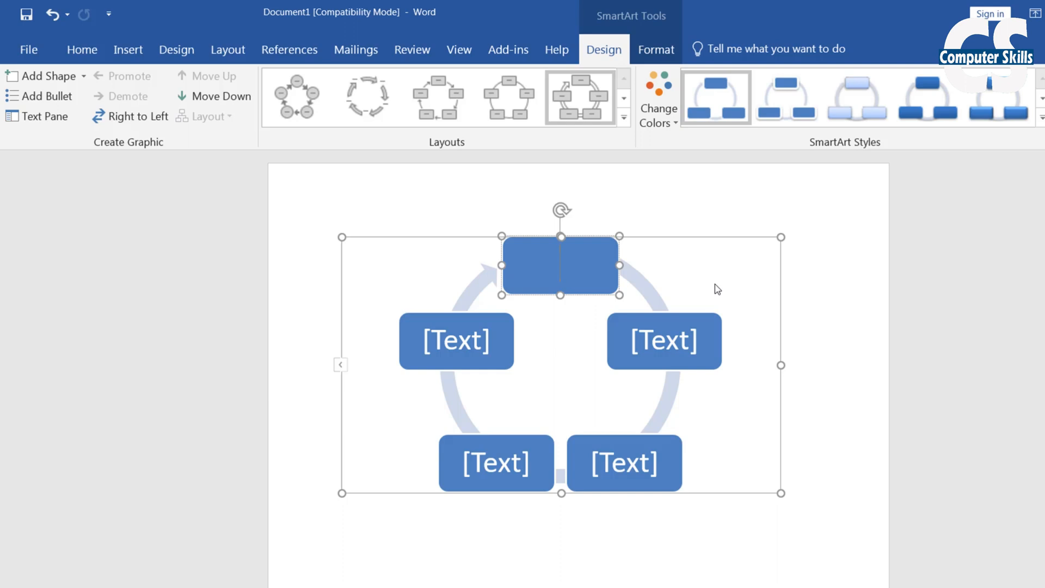
type("Leaen")
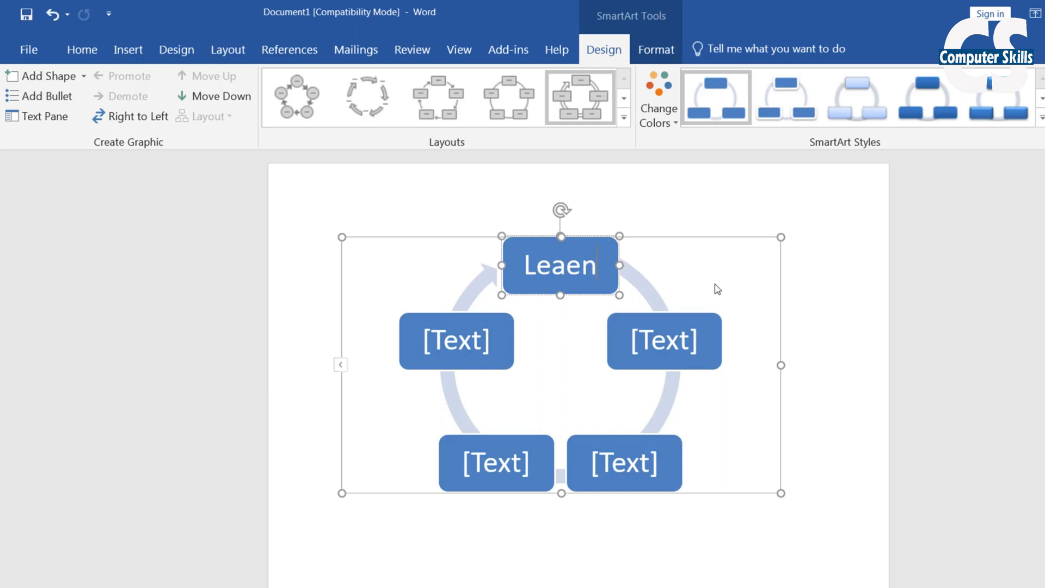
key("BackSpace")
key("BackSpace")
type("rn")
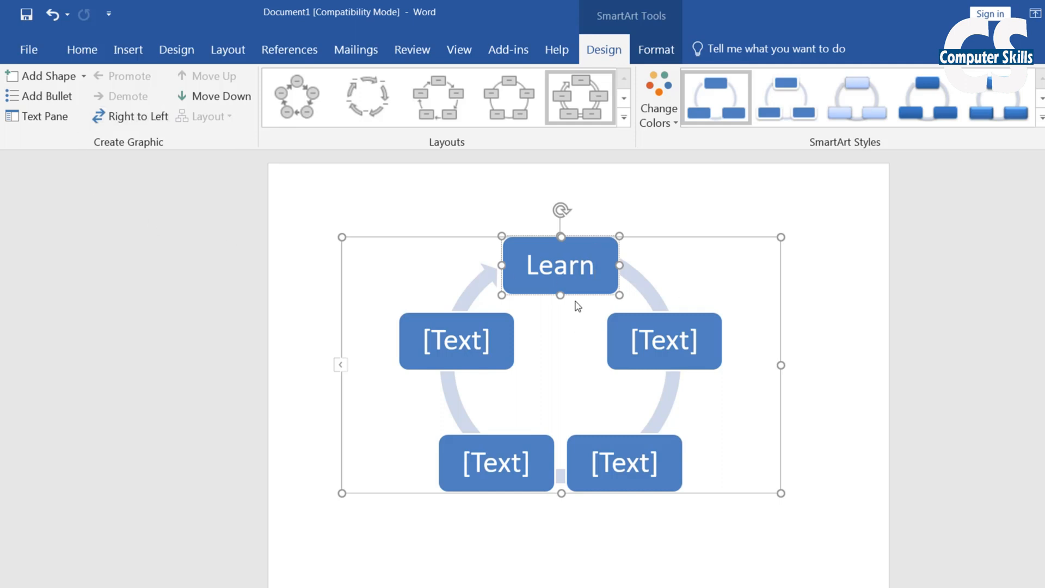
left_click(52, 111)
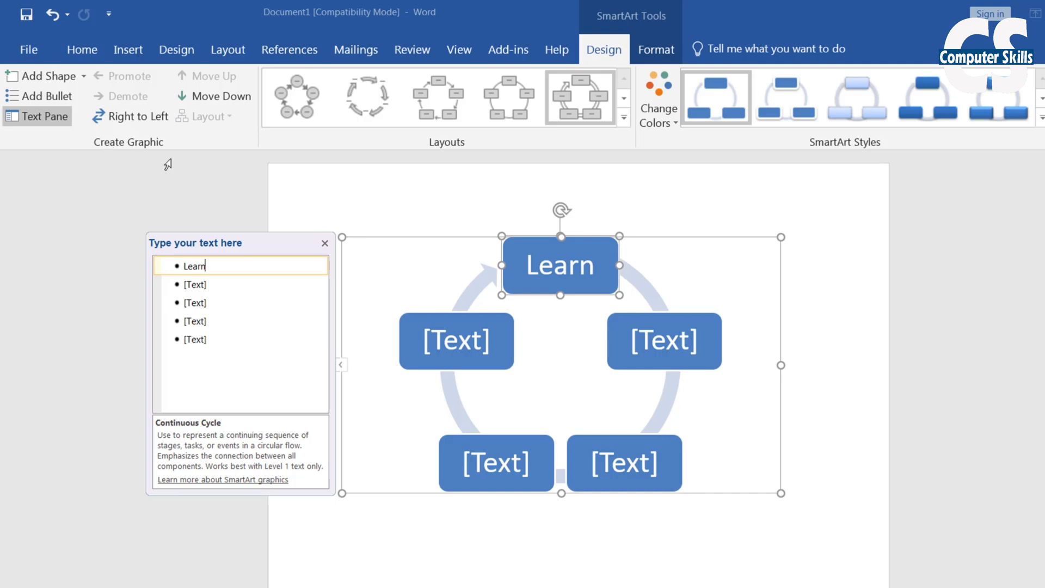
Fill the remaining boxes with Practice, Progress, Teach and Better Future
left_click(206, 283)
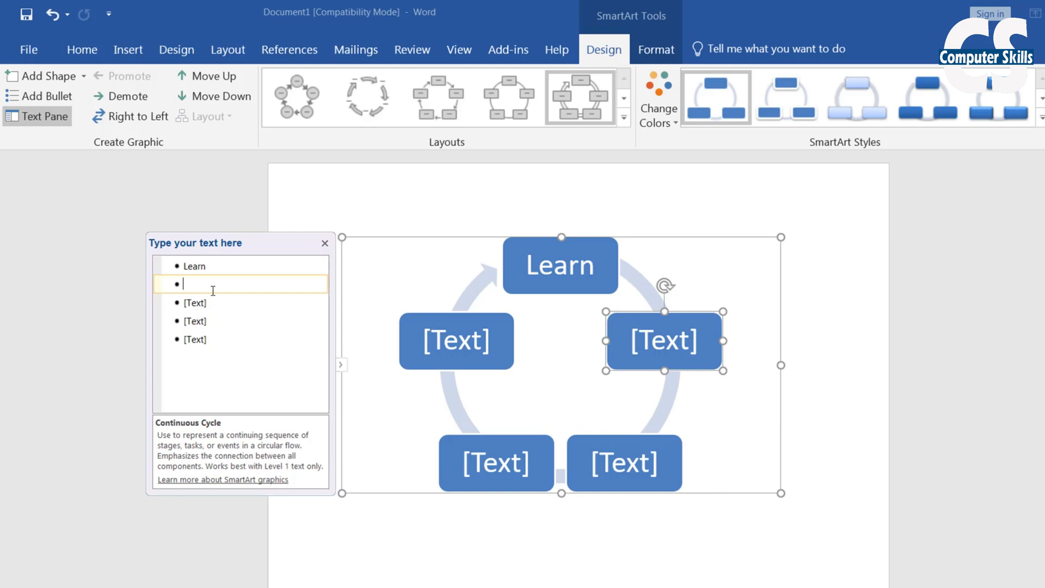
type("Pr")
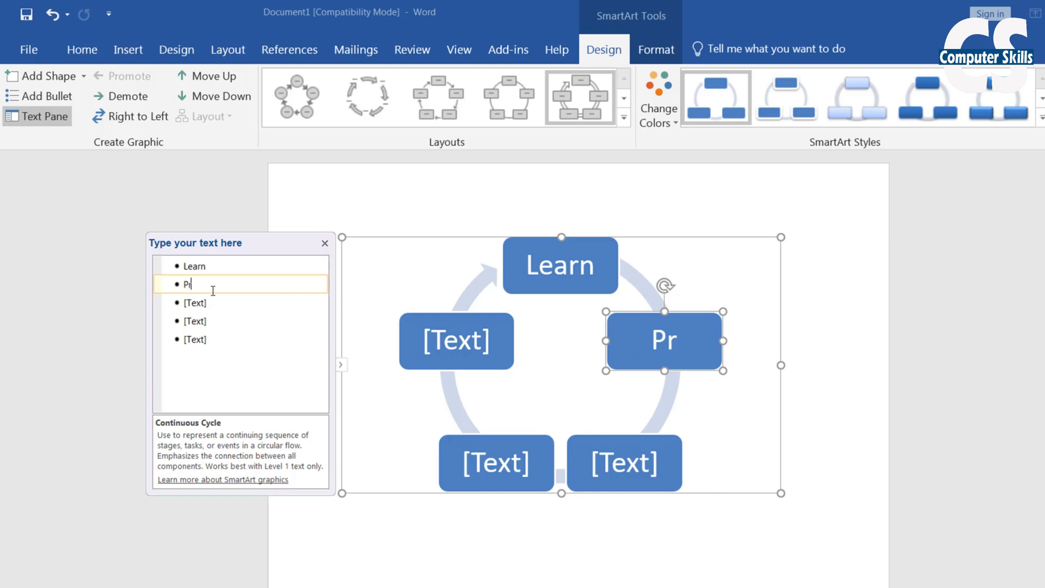
type("actice")
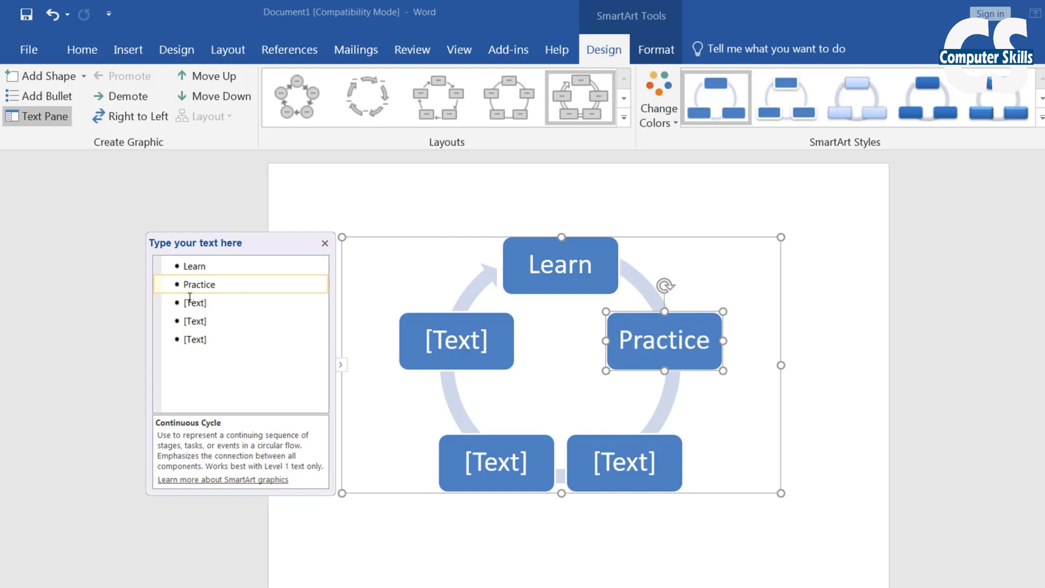
left_click(208, 304)
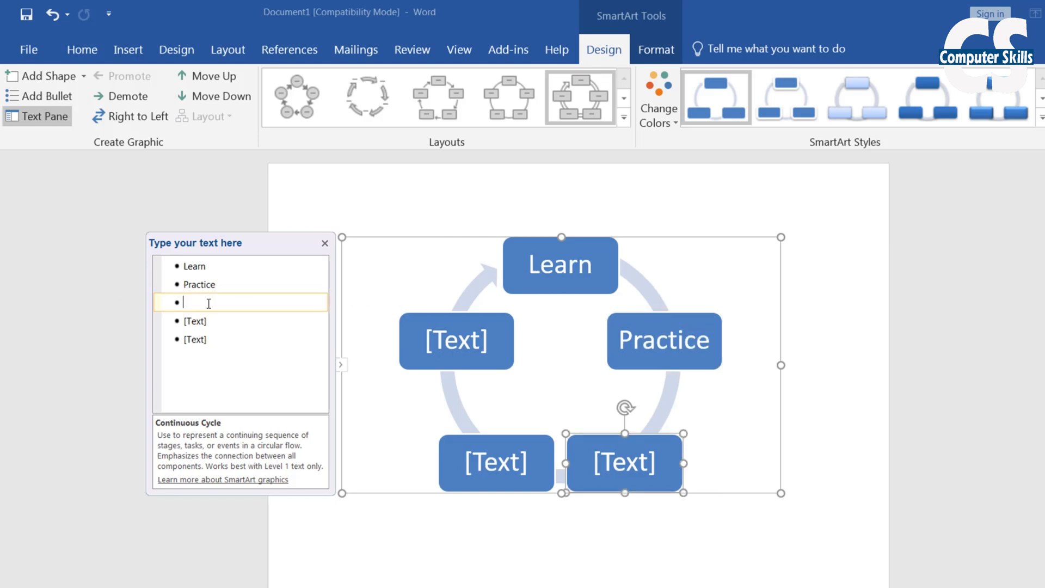
type("P")
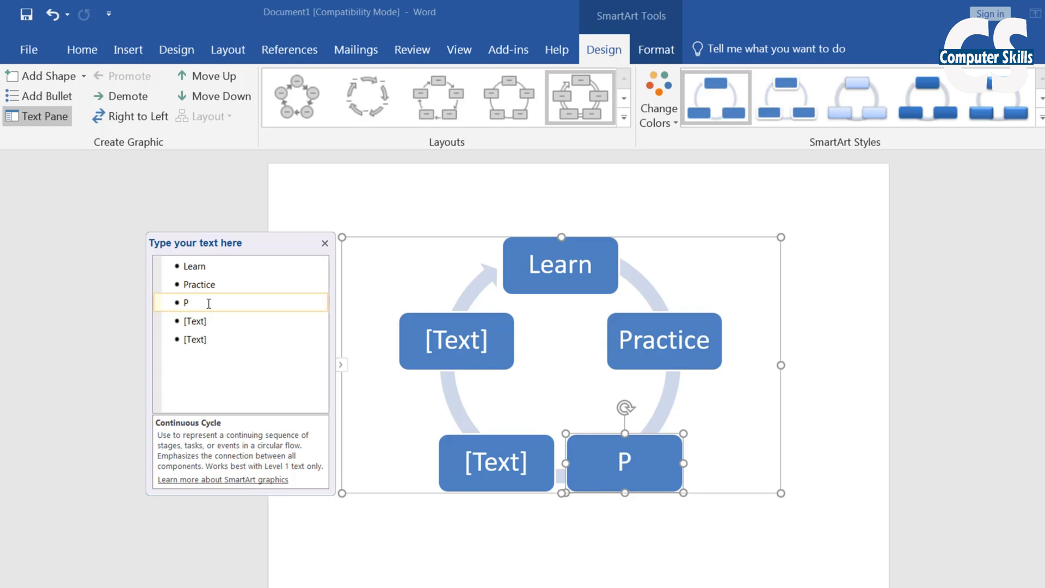
type("rogress")
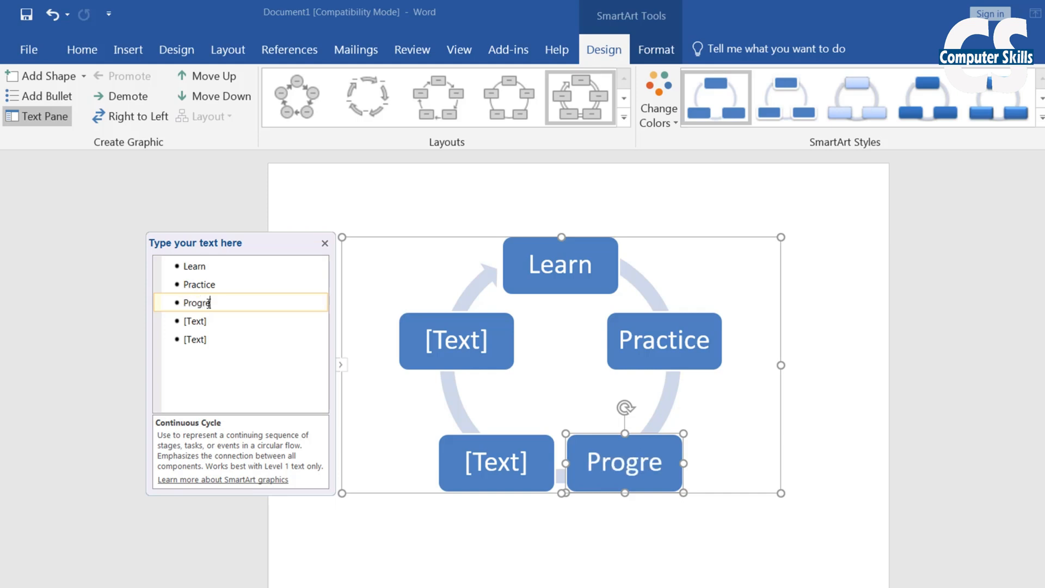
left_click(210, 323)
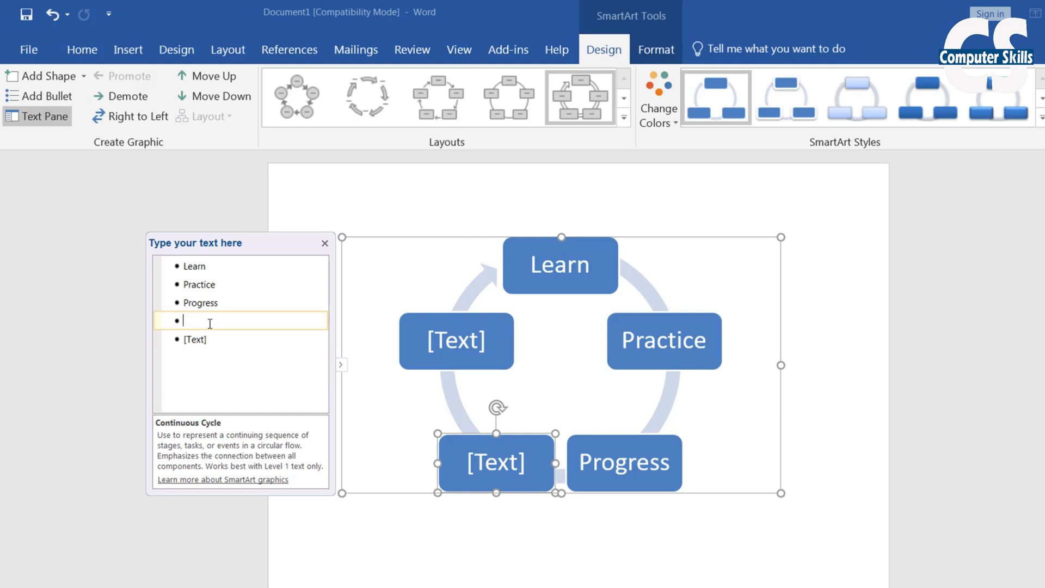
type("Teach")
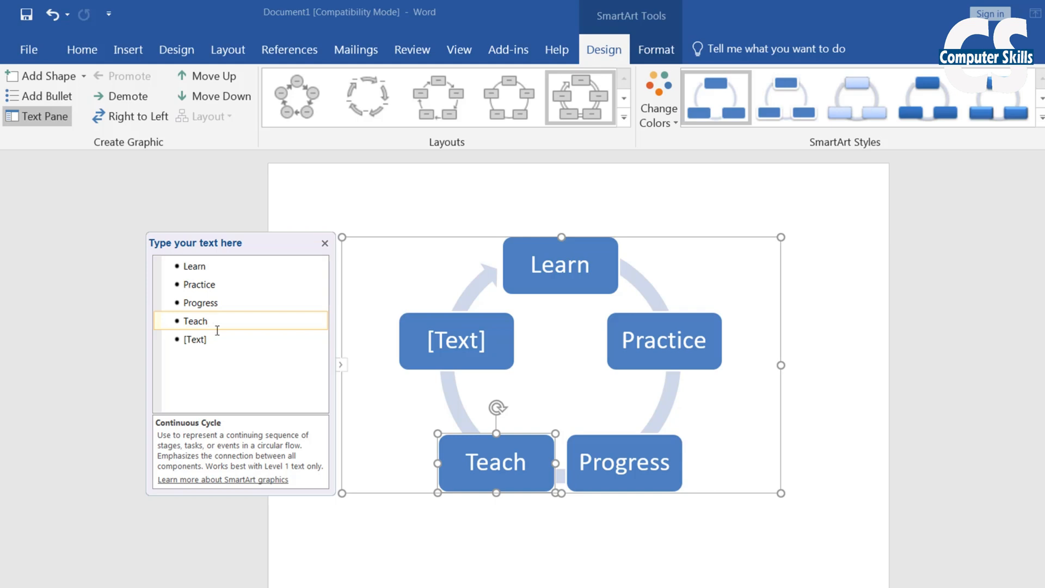
left_click(202, 340)
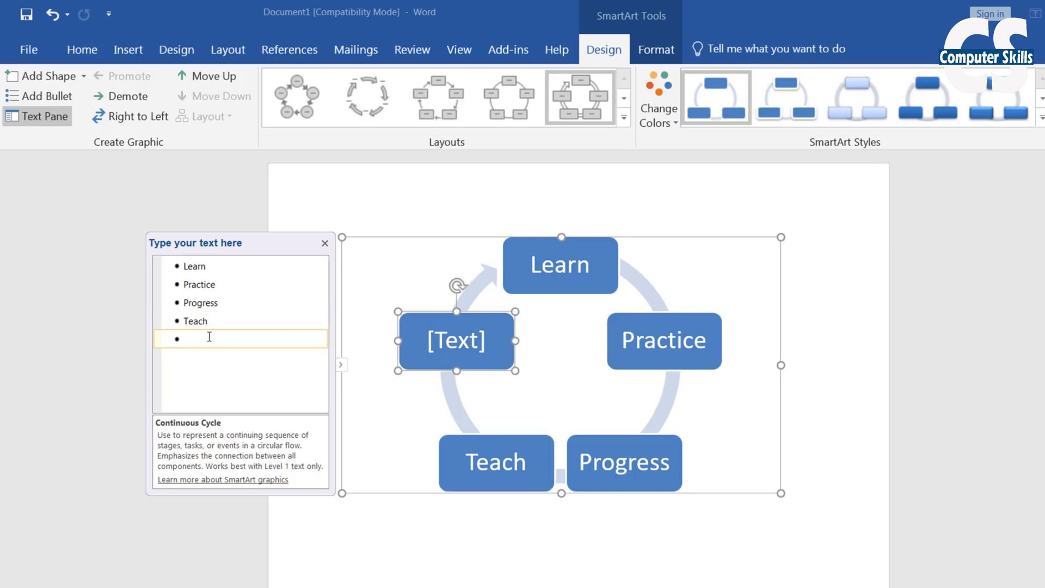
type("Be")
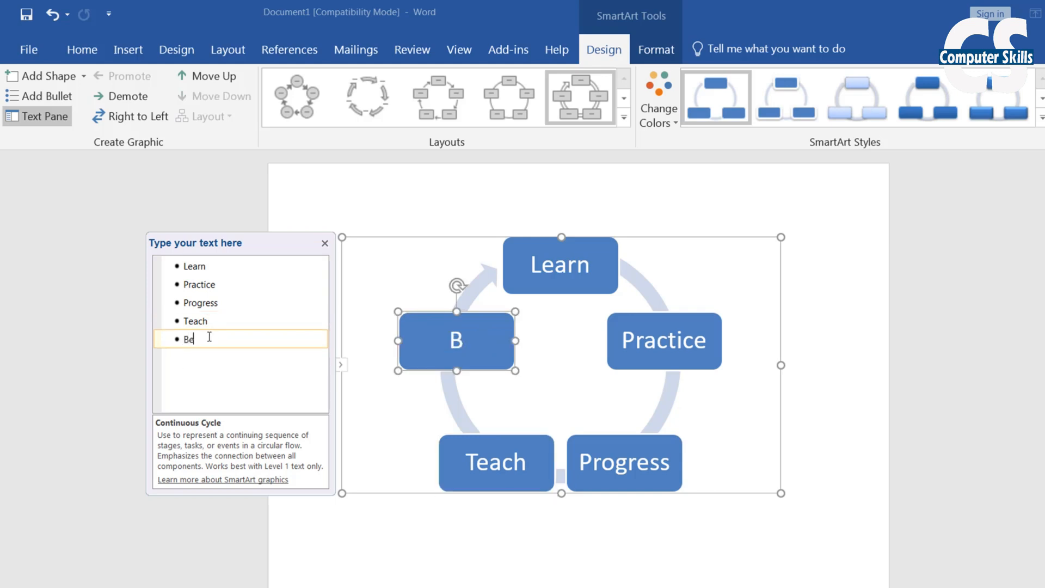
type("tter Fut")
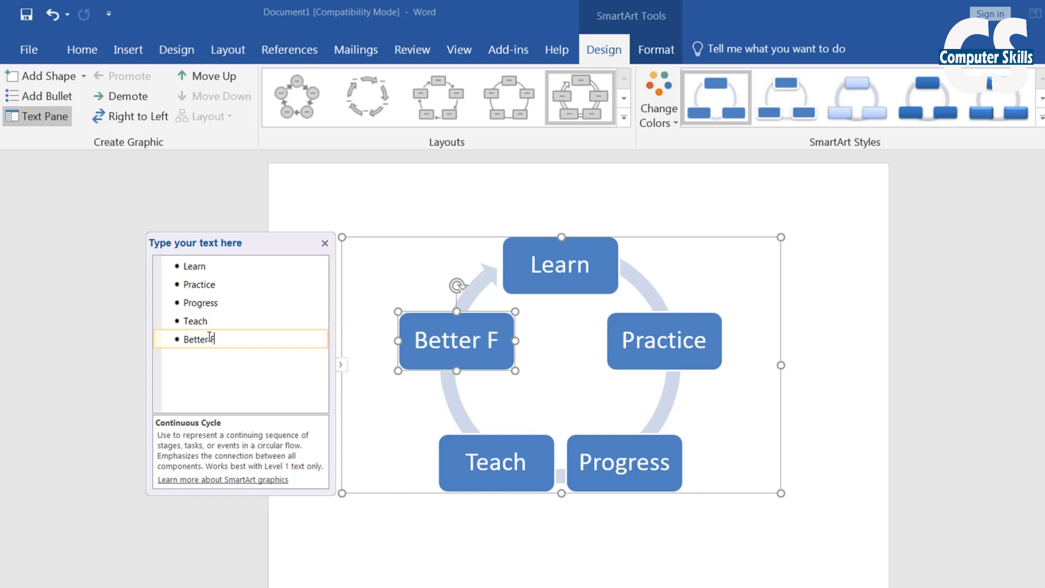
type("re")
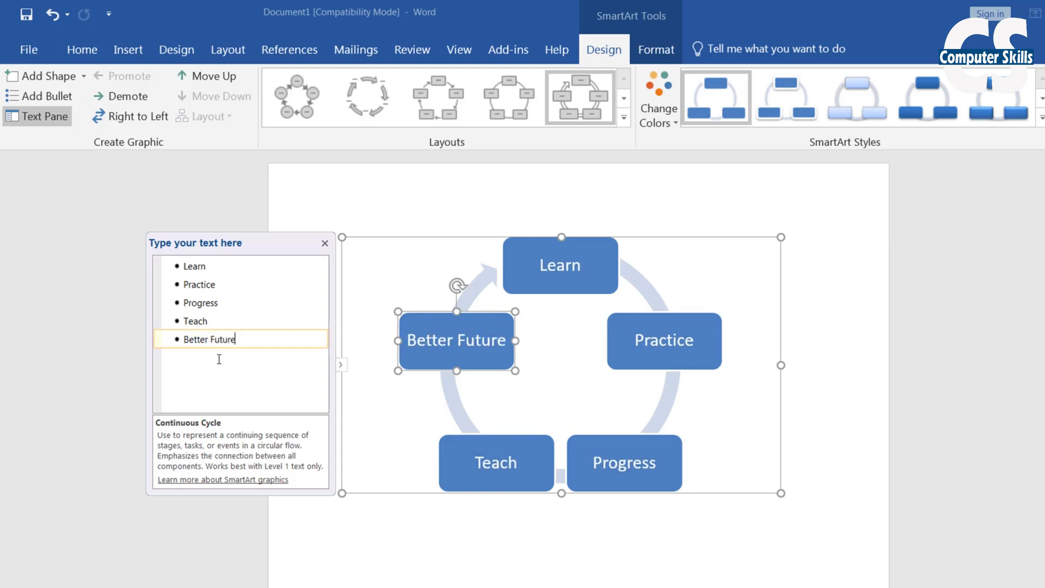
Add a new empty bullet after the Progress entry
left_click(224, 284)
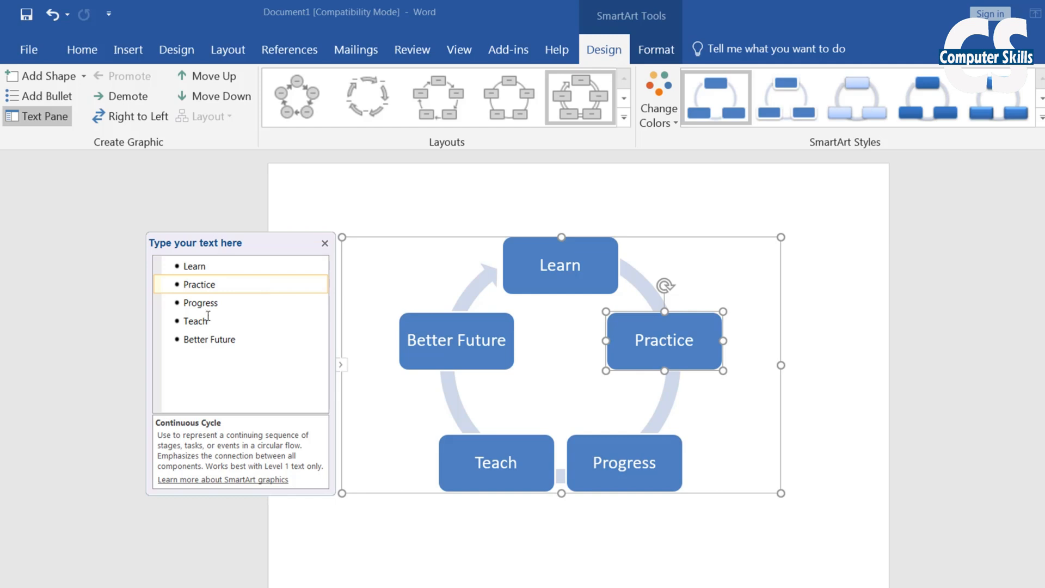
left_click(227, 303)
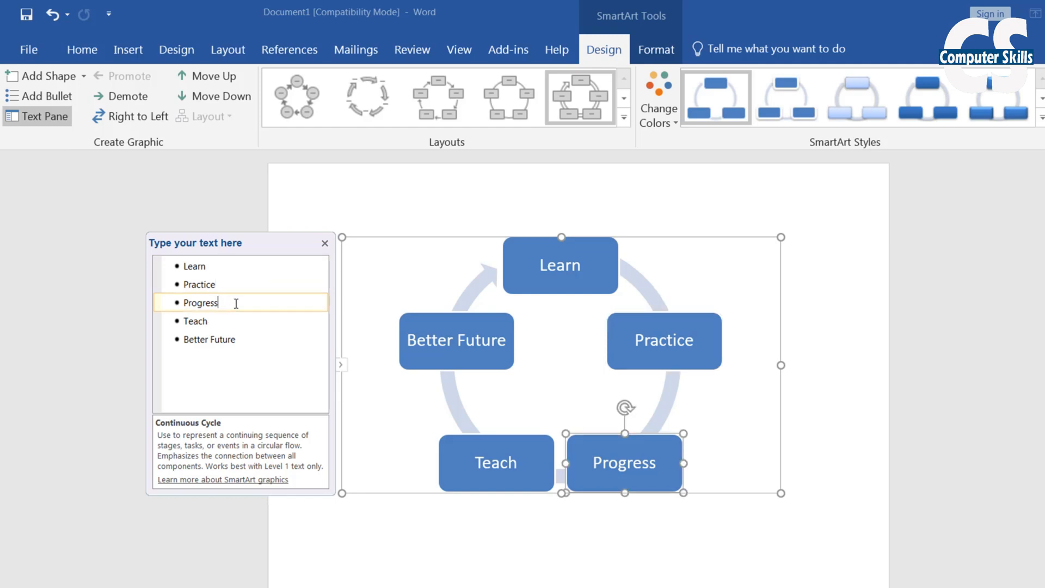
key("Return")
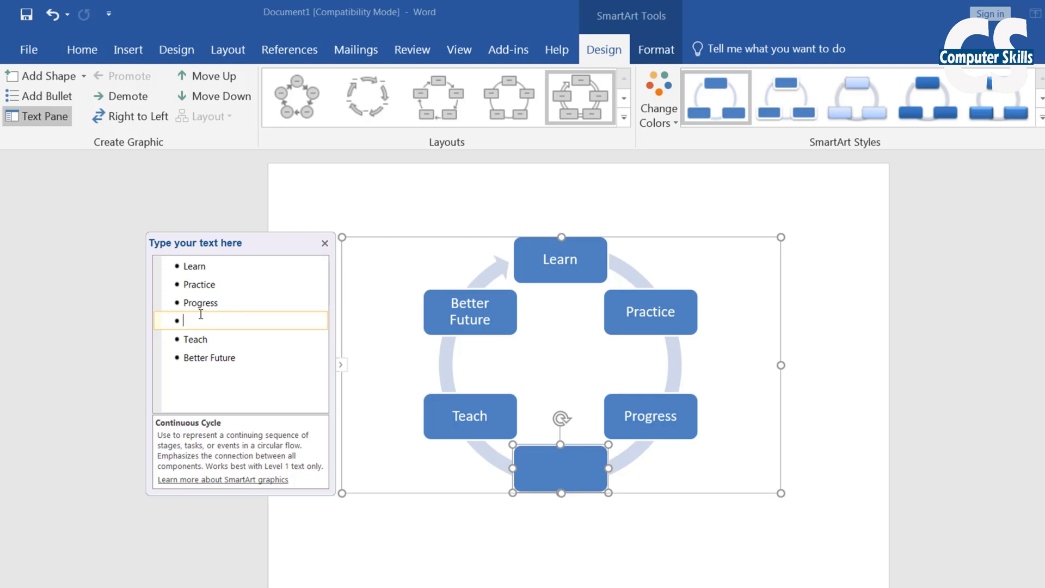
Type Inspire in the new box, add a seventh shape 'Build Nation', and close the Text Pane
type("Inspire")
left_click(235, 358)
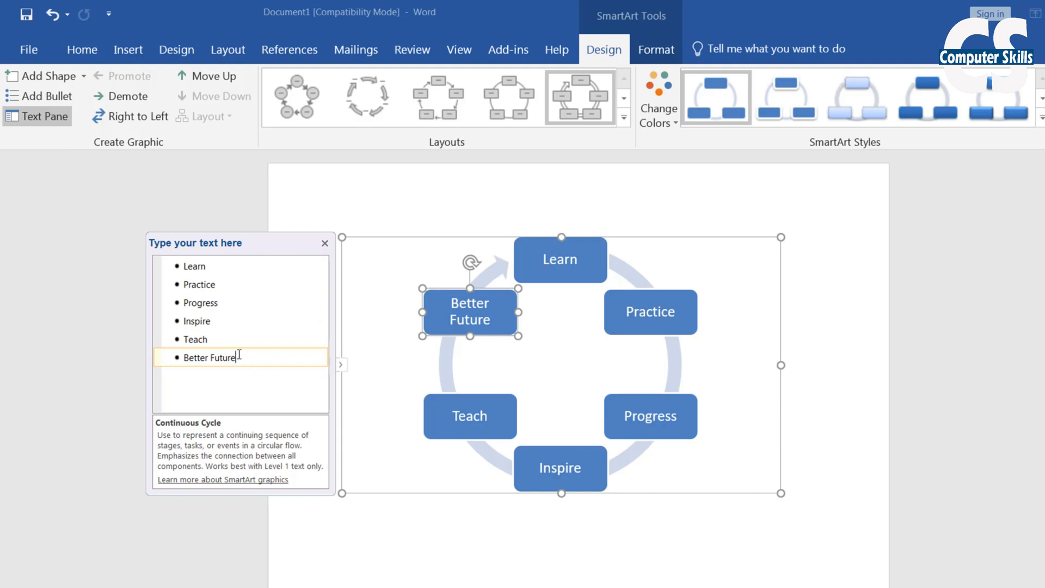
left_click(55, 76)
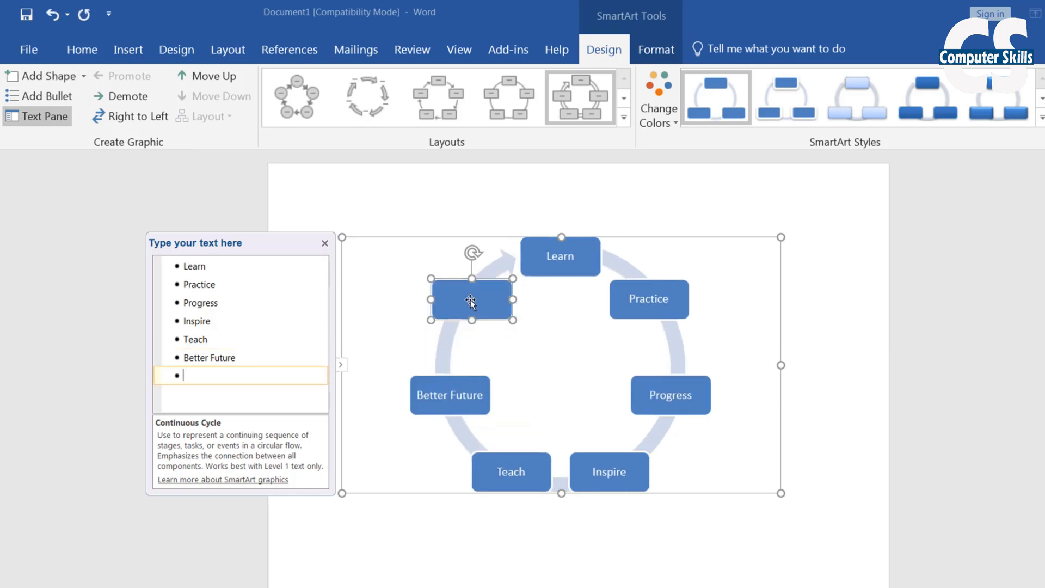
type("Build Nation")
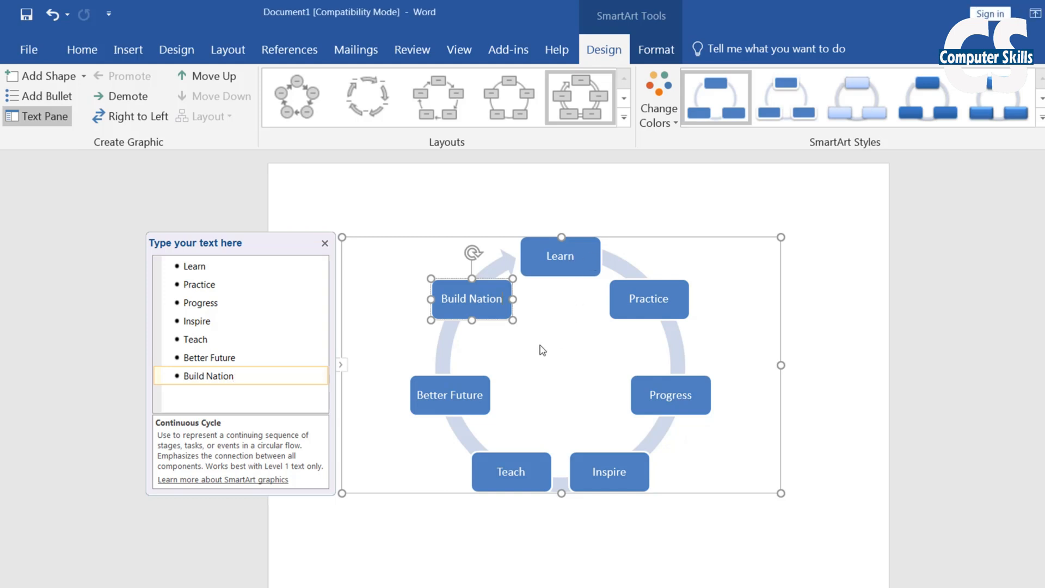
left_click(325, 244)
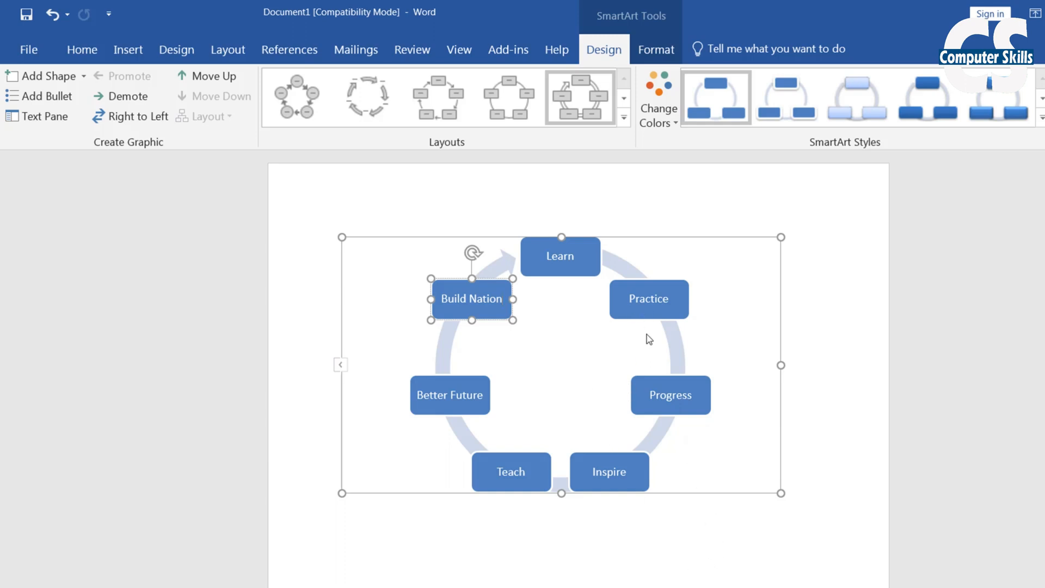
Select each of the seven shapes and preview several alternative cycle layouts
left_click(654, 301)
left_click(669, 407)
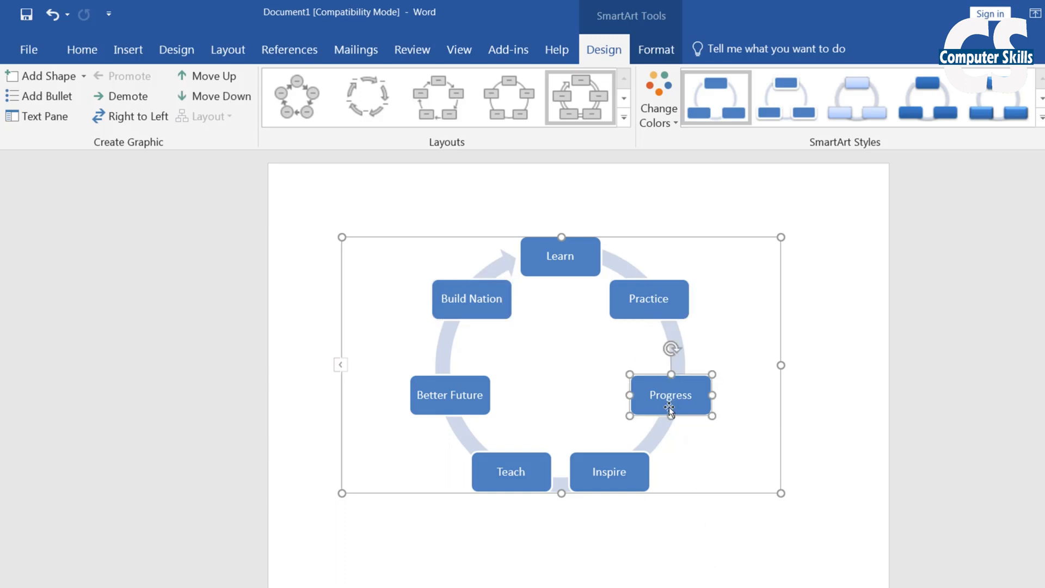
left_click(628, 466)
left_click(511, 472)
left_click(450, 389)
left_click(463, 297)
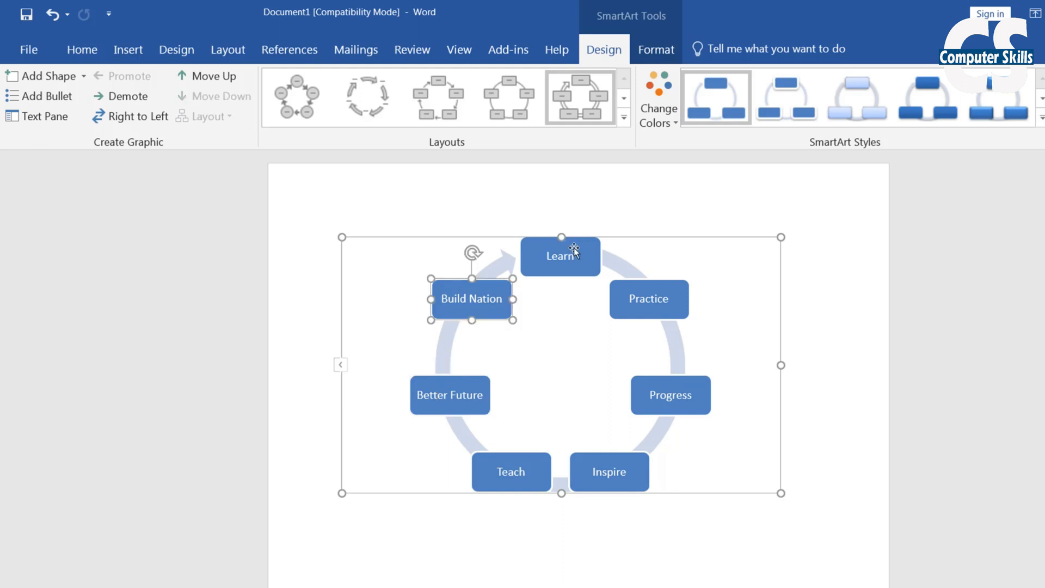
left_click(573, 248)
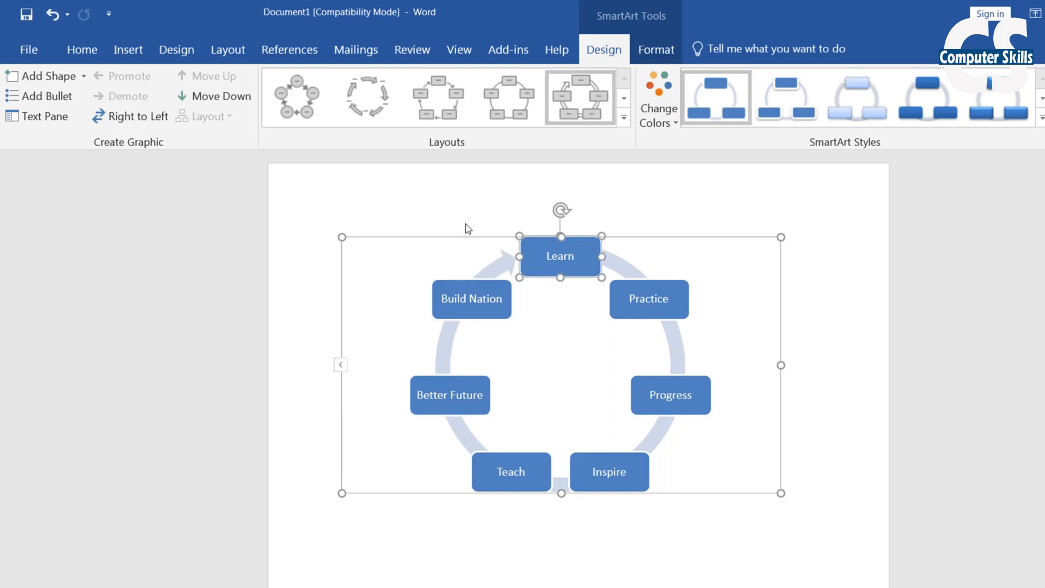
left_click(359, 97)
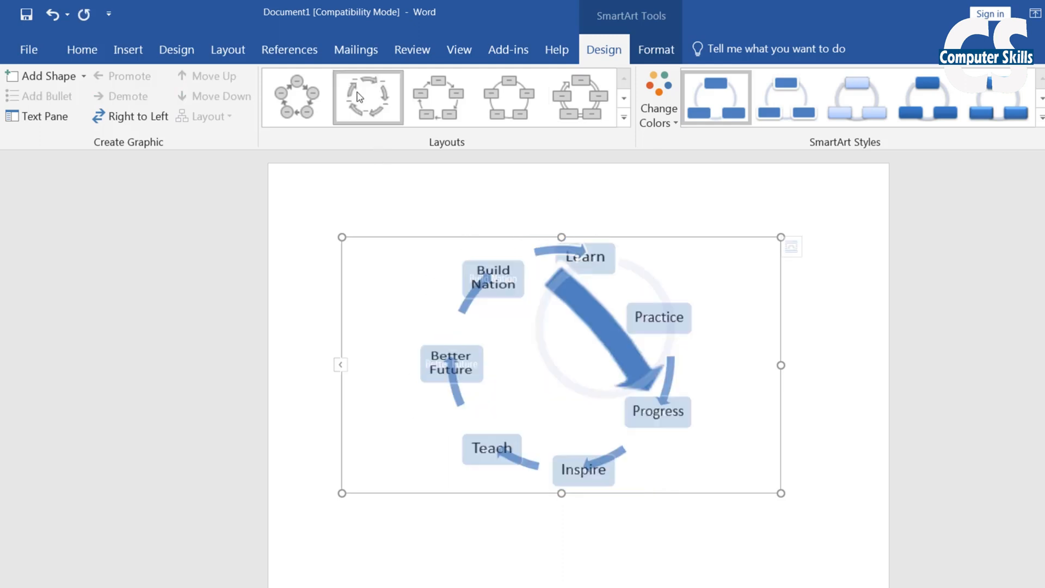
left_click(432, 99)
left_click(505, 97)
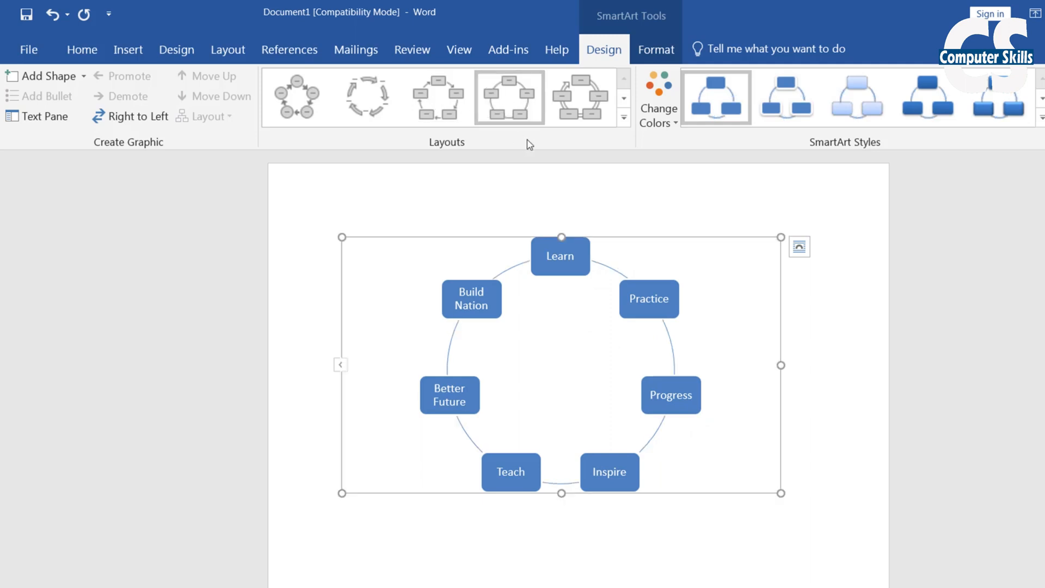
left_click(580, 98)
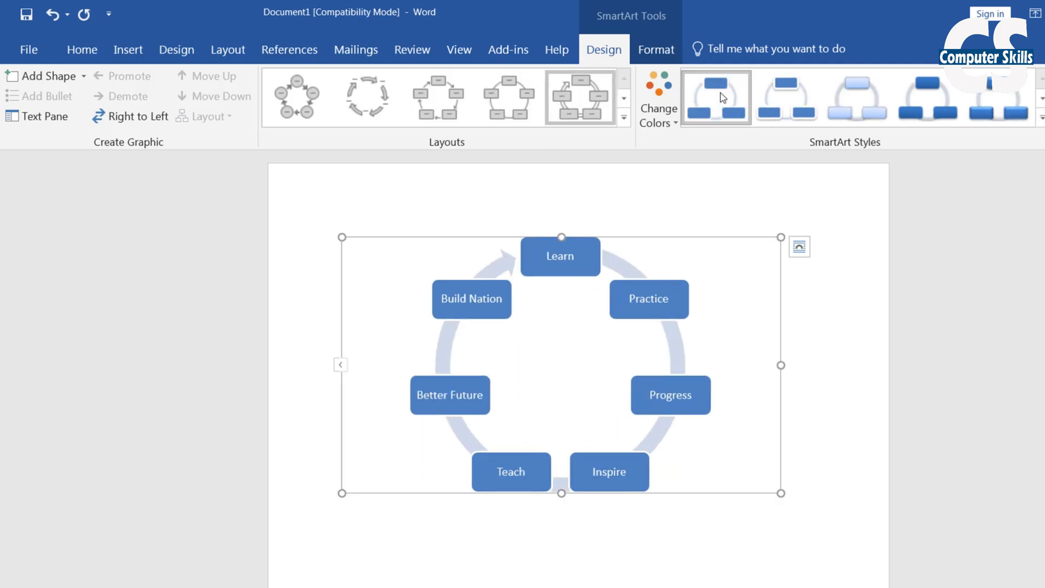
Try several SmartArt styles, settling on glossy blue boxes
left_click(786, 100)
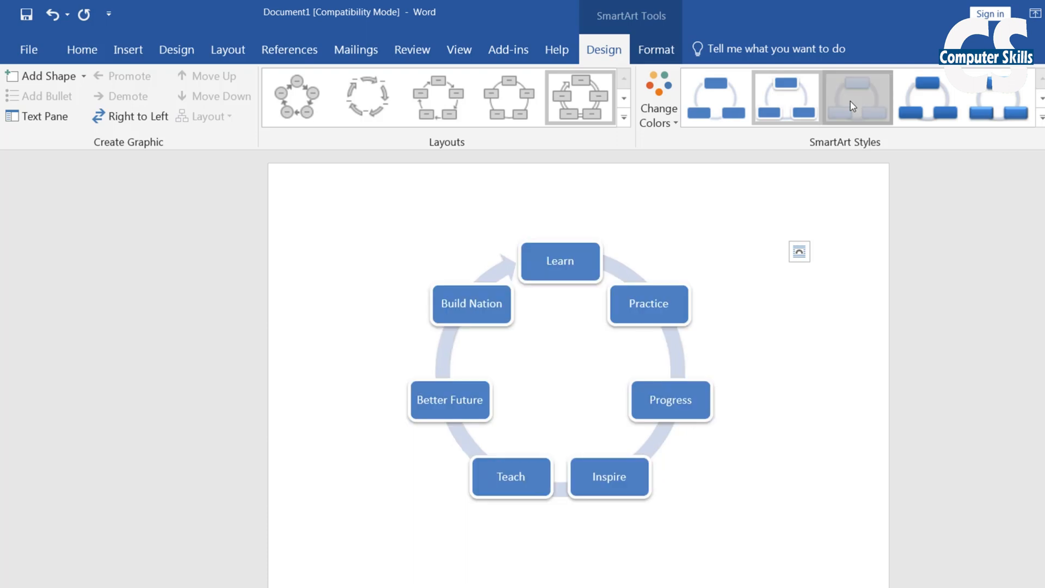
left_click(926, 108)
left_click(805, 123)
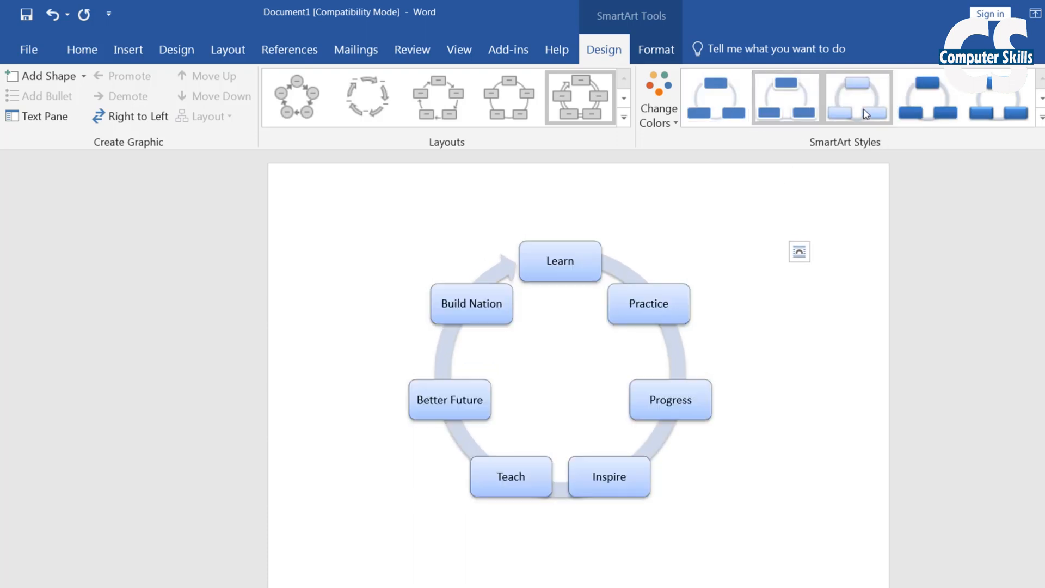
left_click(992, 112)
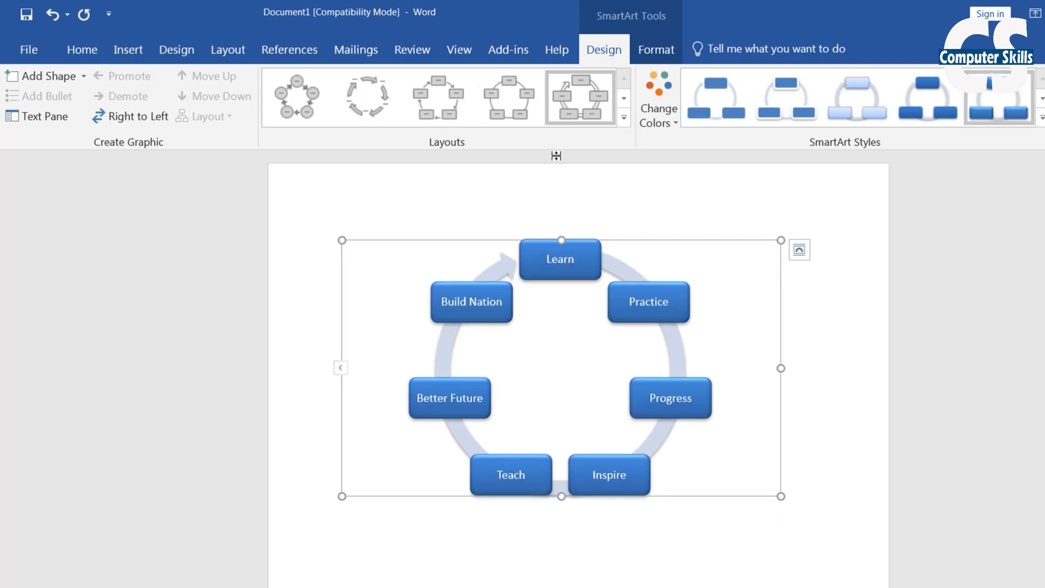
Browse more layouts and apply the Multidirectional Cycle layout
left_click(624, 99)
left_click(438, 98)
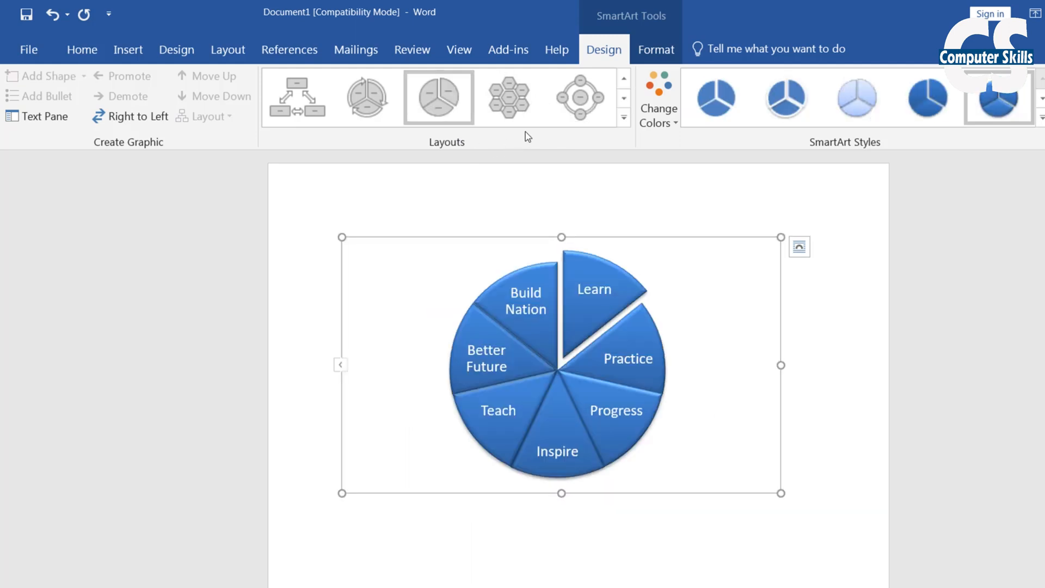
left_click(531, 108)
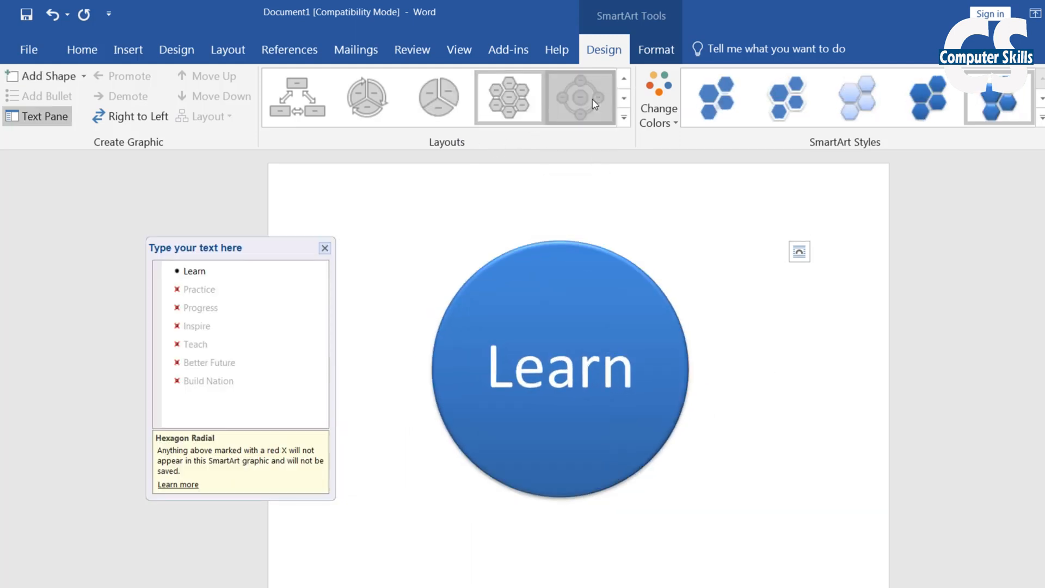
left_click(547, 110)
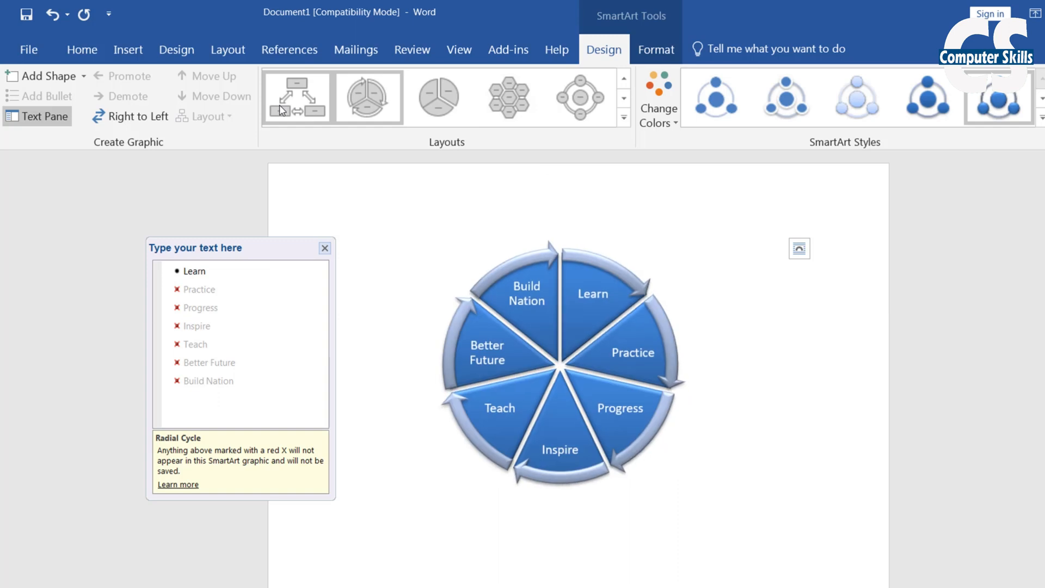
left_click(297, 98)
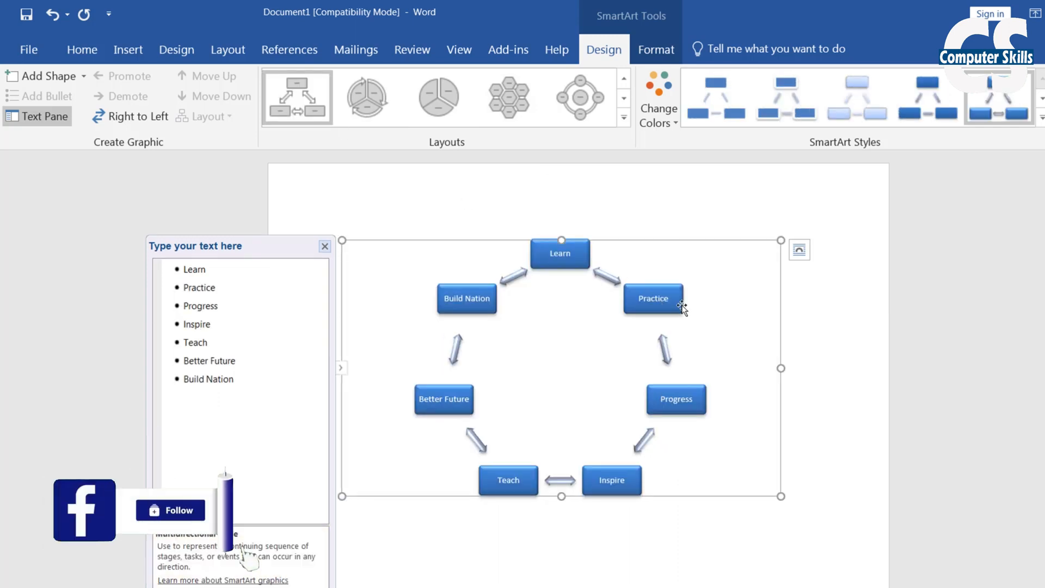
Open and cancel the SmartArt chooser, then bring up the Change Colors palette
left_click(129, 50)
left_click(266, 115)
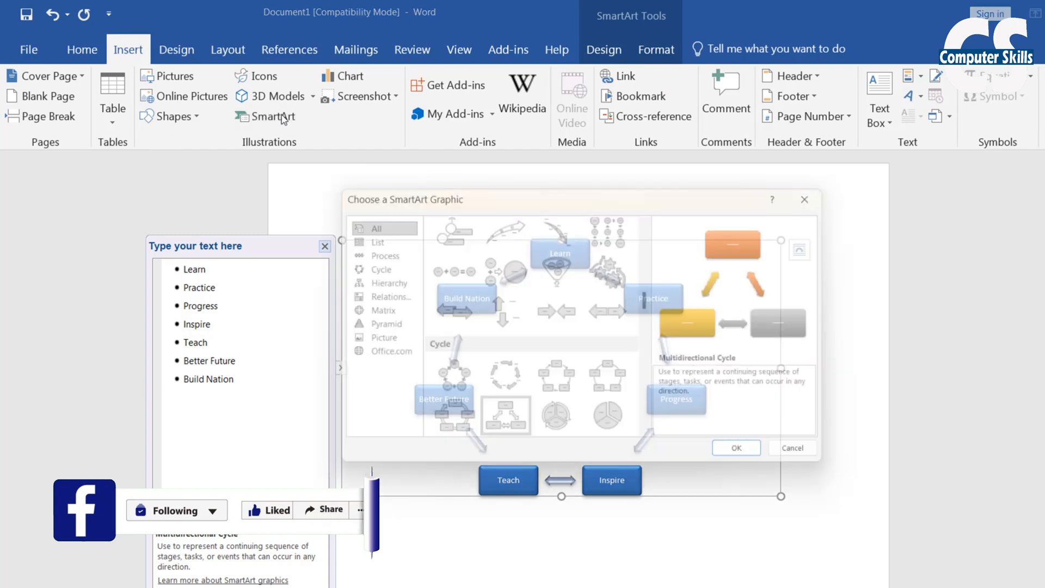
left_click(811, 459)
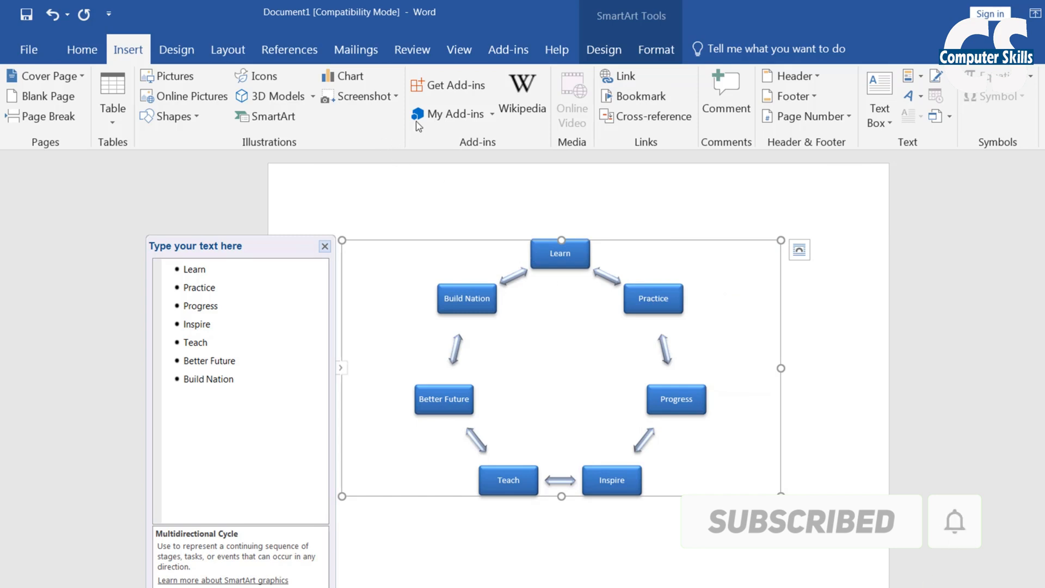
left_click(674, 48)
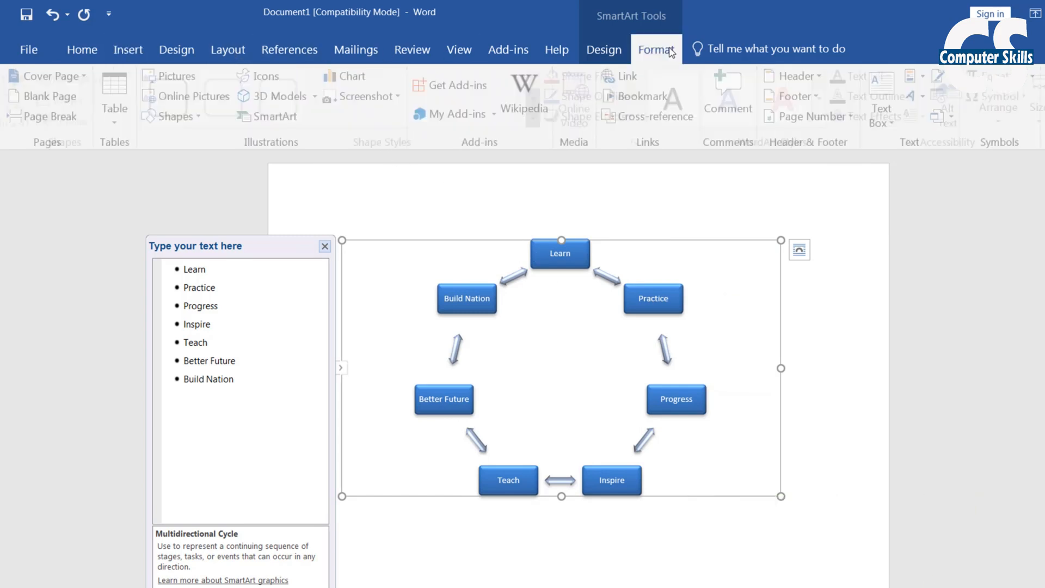
left_click(613, 50)
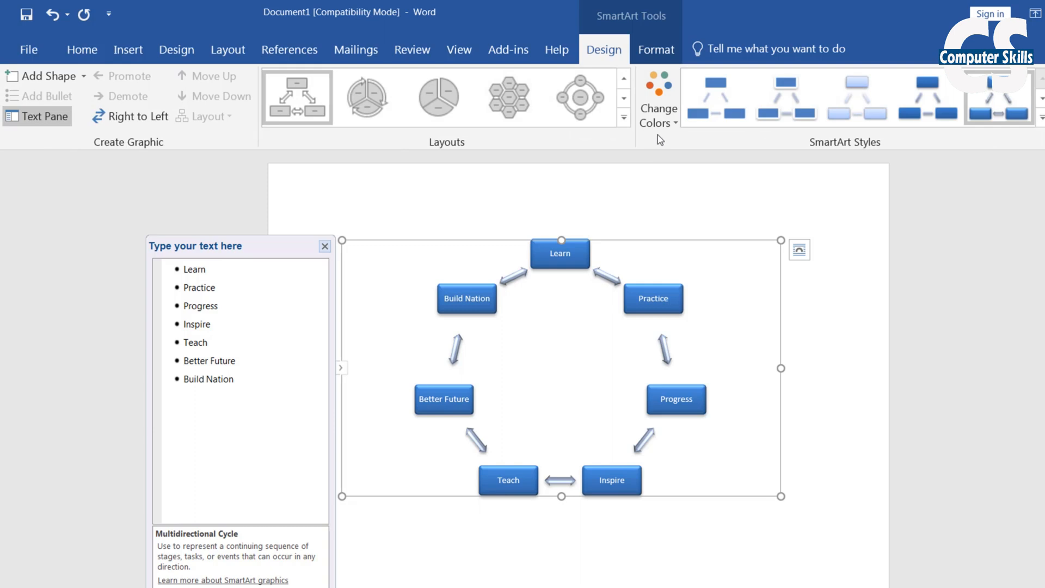
left_click(658, 100)
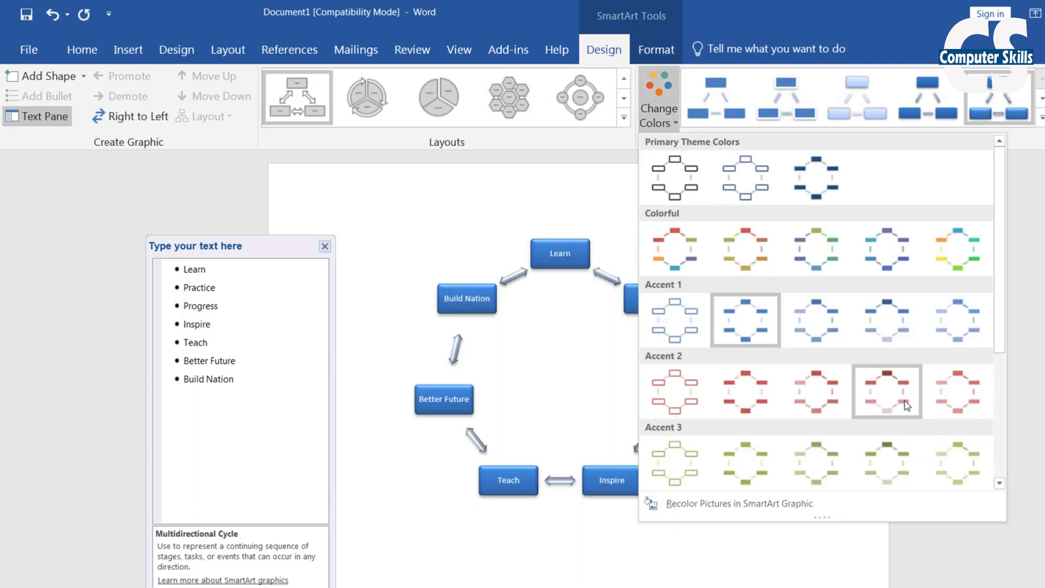
Apply the red Accent 2 colours and a bevelled 3-D style, keeping Multidirectional Cycle
left_click(880, 390)
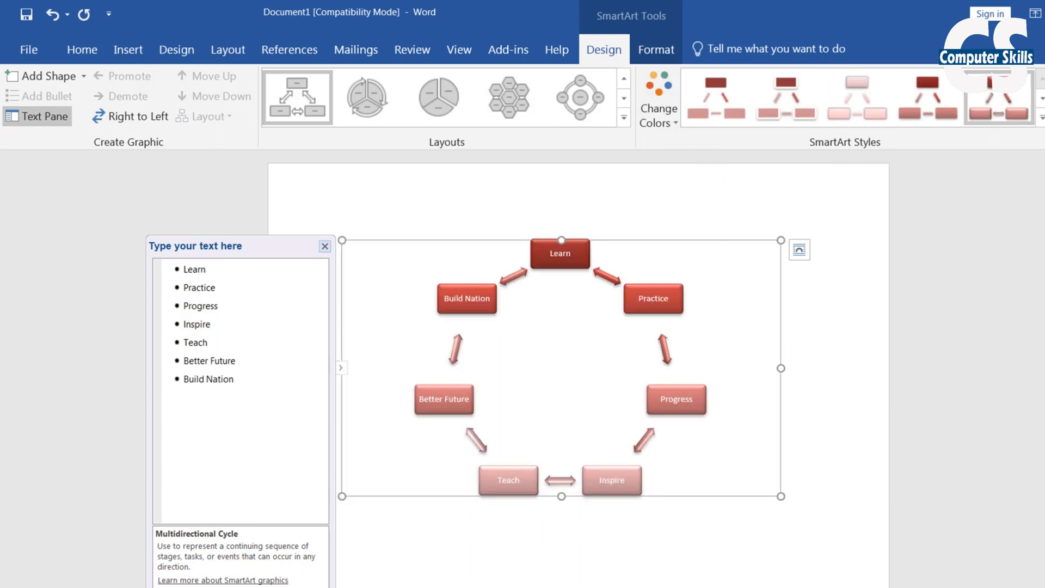
left_click(1042, 117)
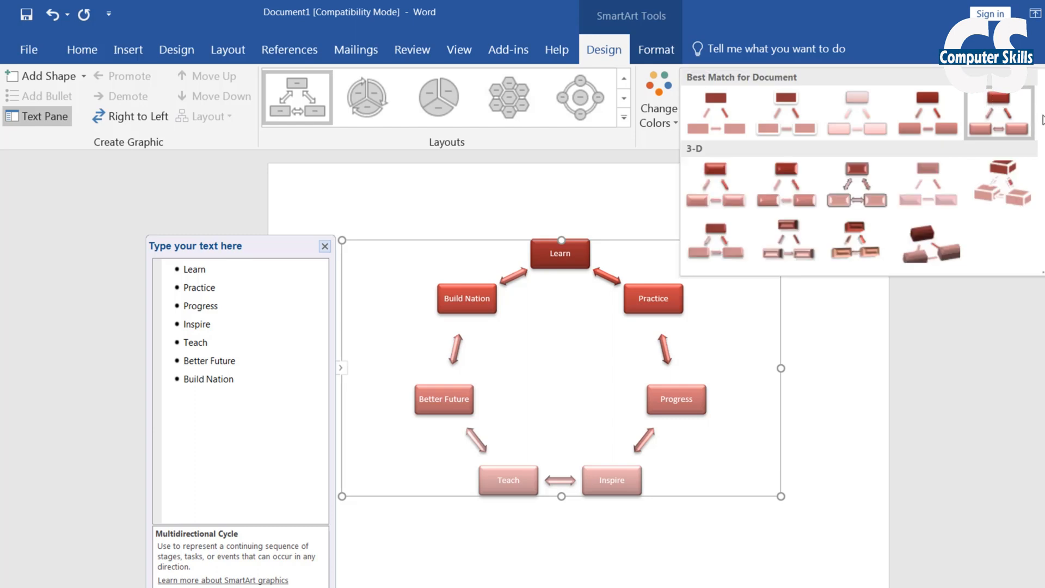
left_click(937, 254)
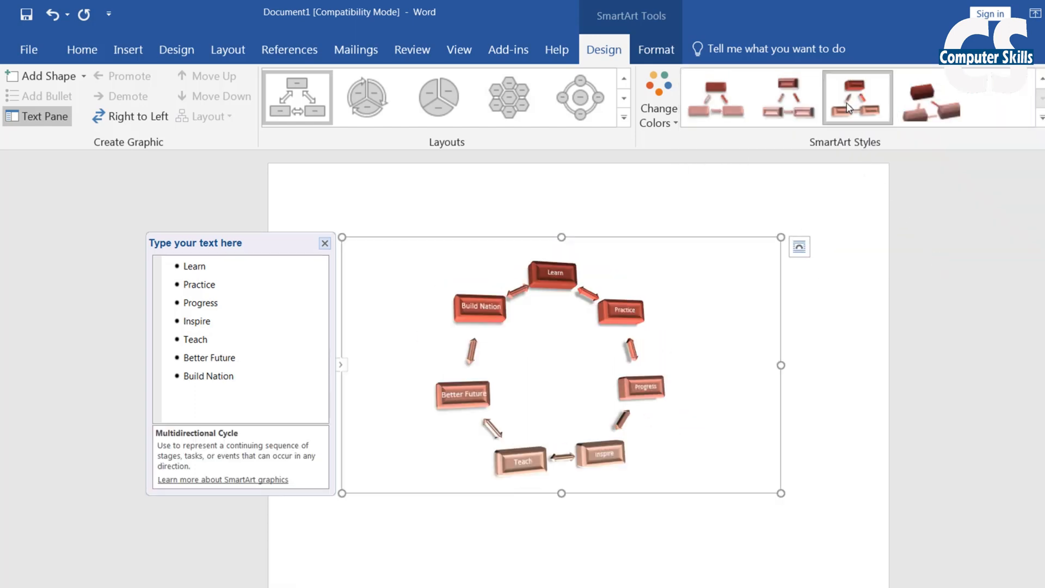
left_click(779, 120)
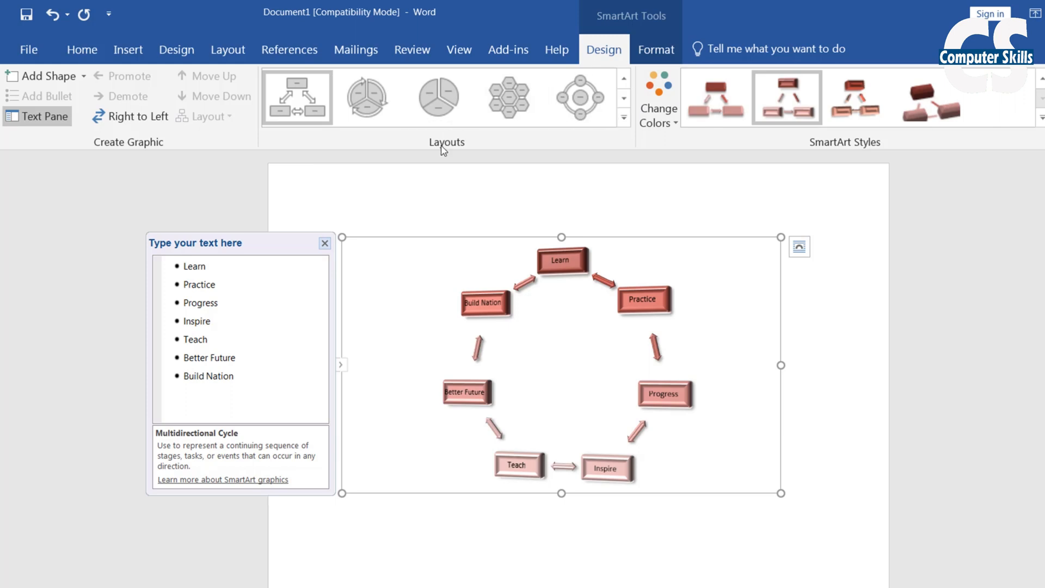
left_click(624, 117)
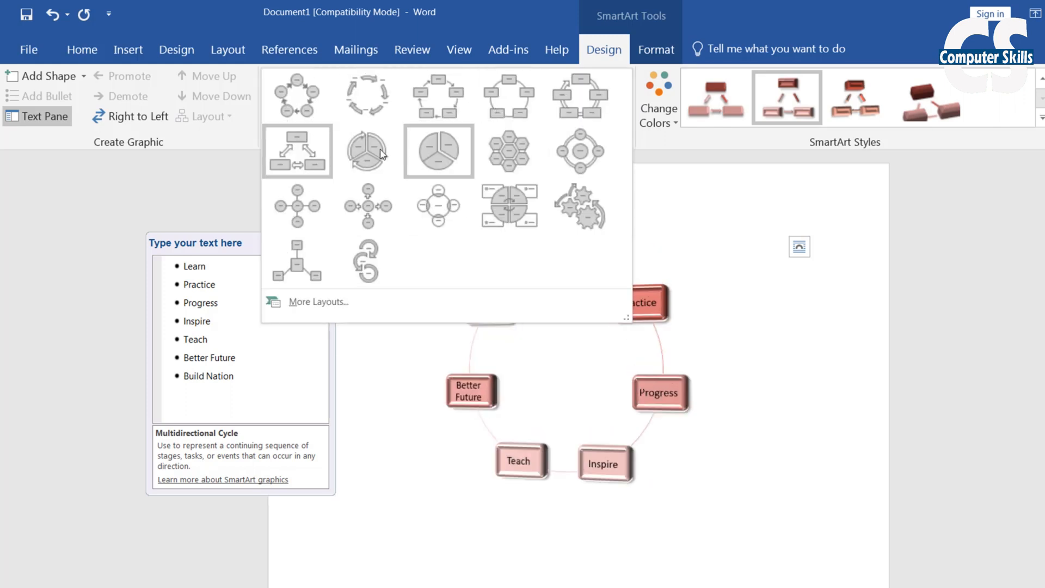
left_click(297, 158)
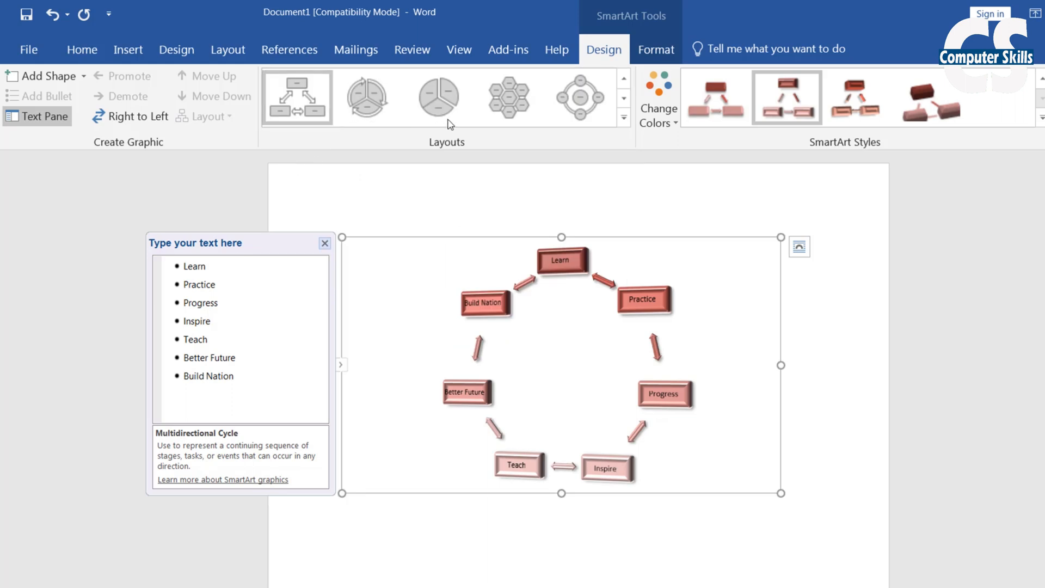
left_click(657, 55)
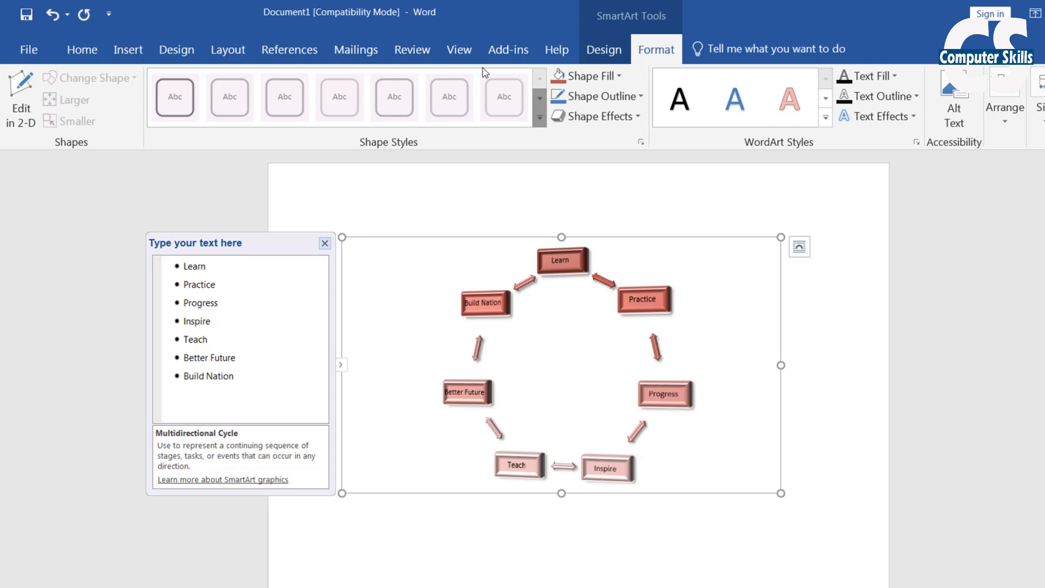
Give the diagram background a light blue Shape Fill after checking outline weight options
left_click(604, 49)
left_click(656, 50)
left_click(604, 96)
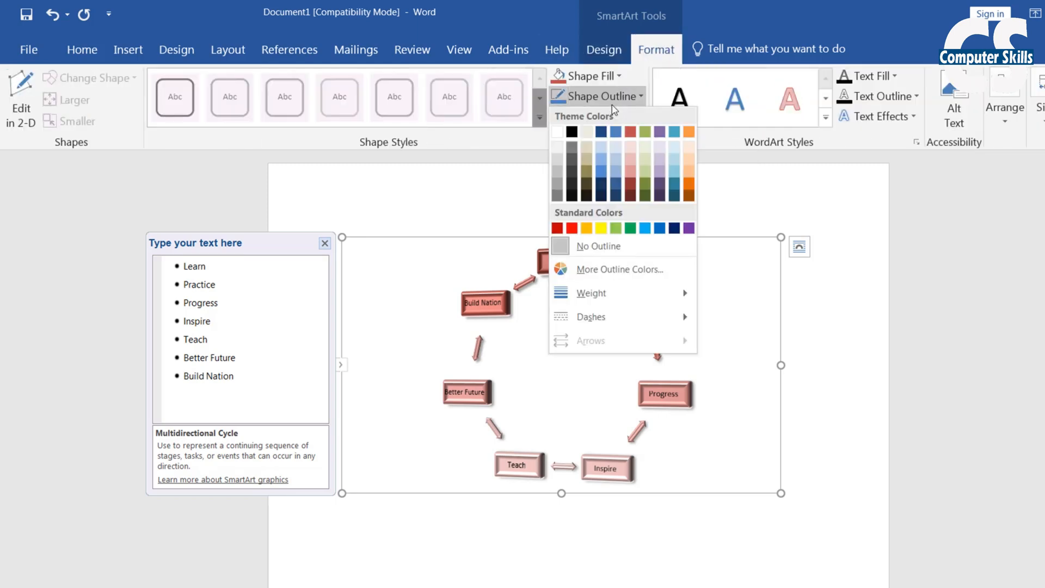
mouse_move(605, 297)
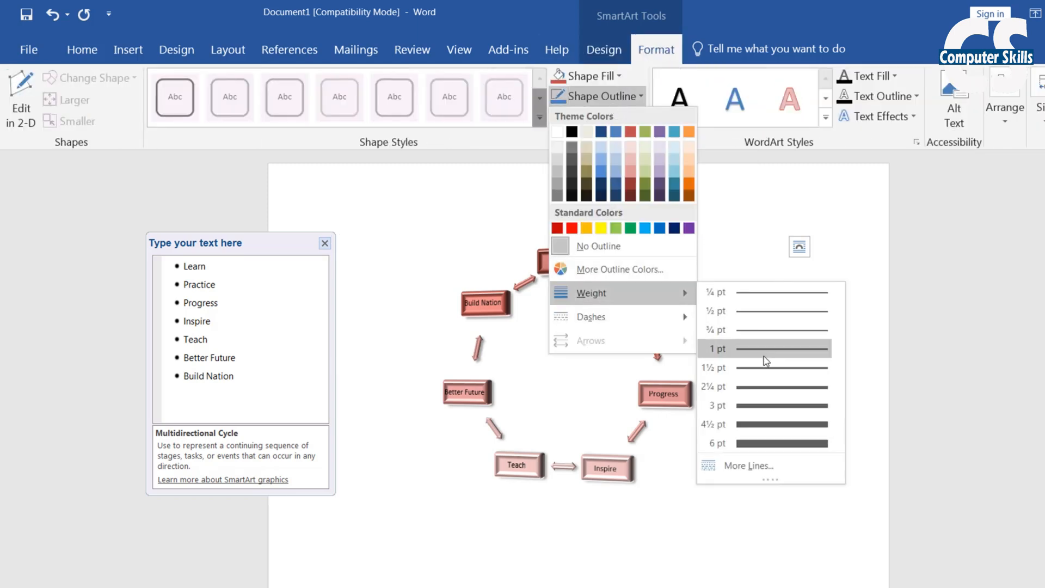
left_click(594, 76)
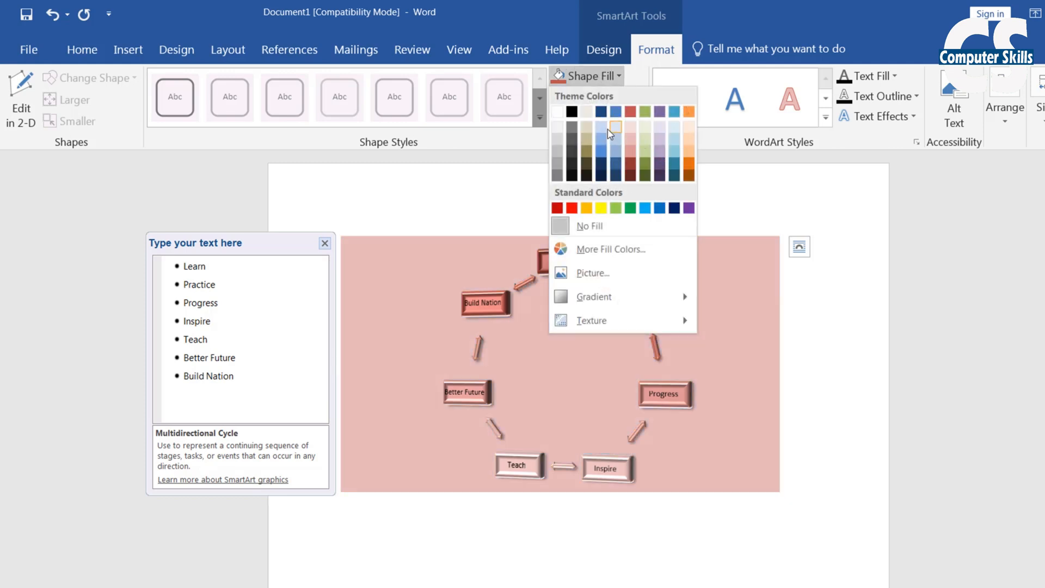
left_click(615, 128)
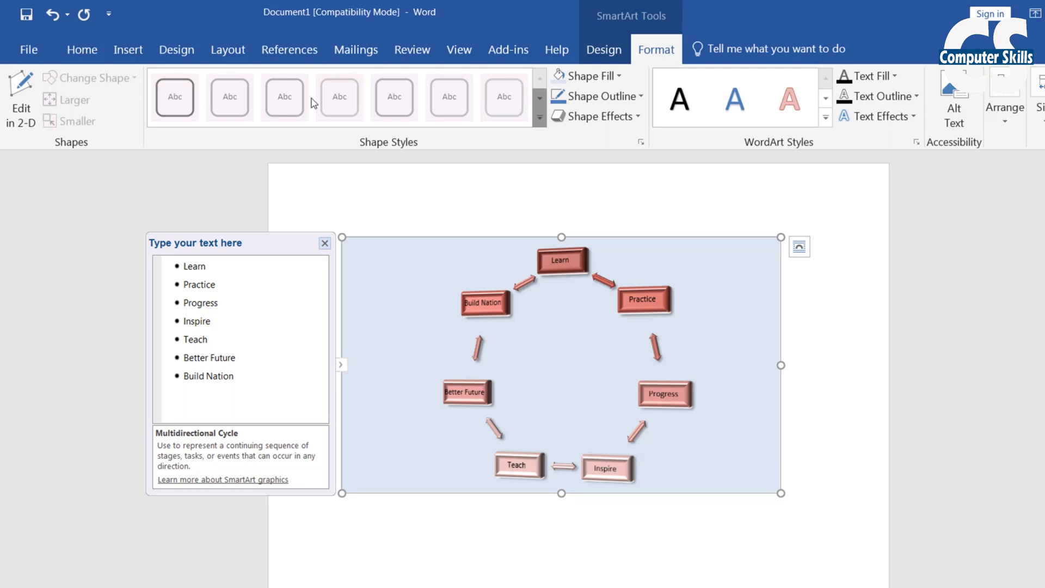
left_click(82, 49)
left_click(128, 49)
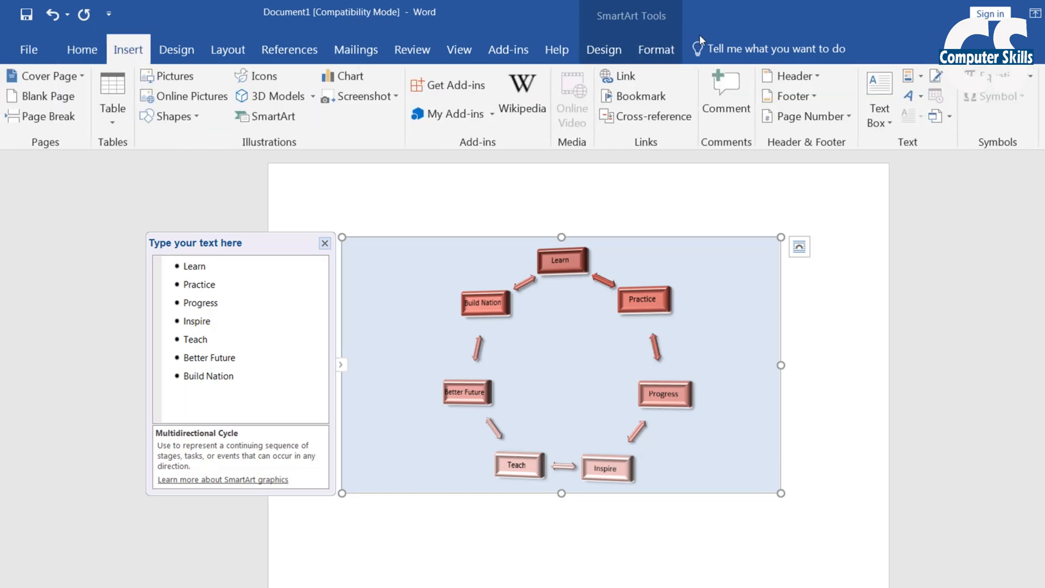
Close the diagram's Text Pane
left_click(652, 52)
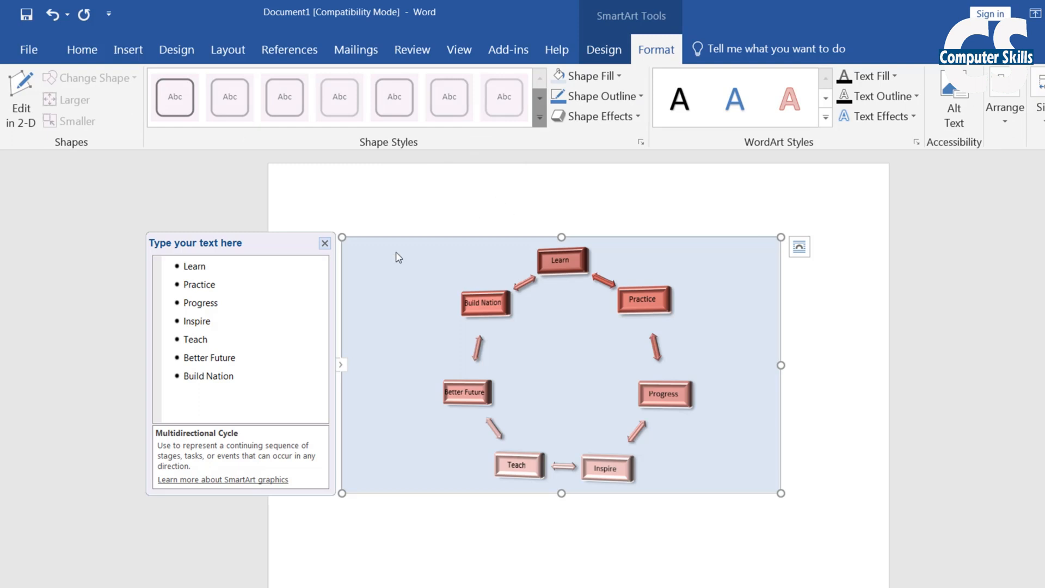
scroll(545, 297, "down", 2)
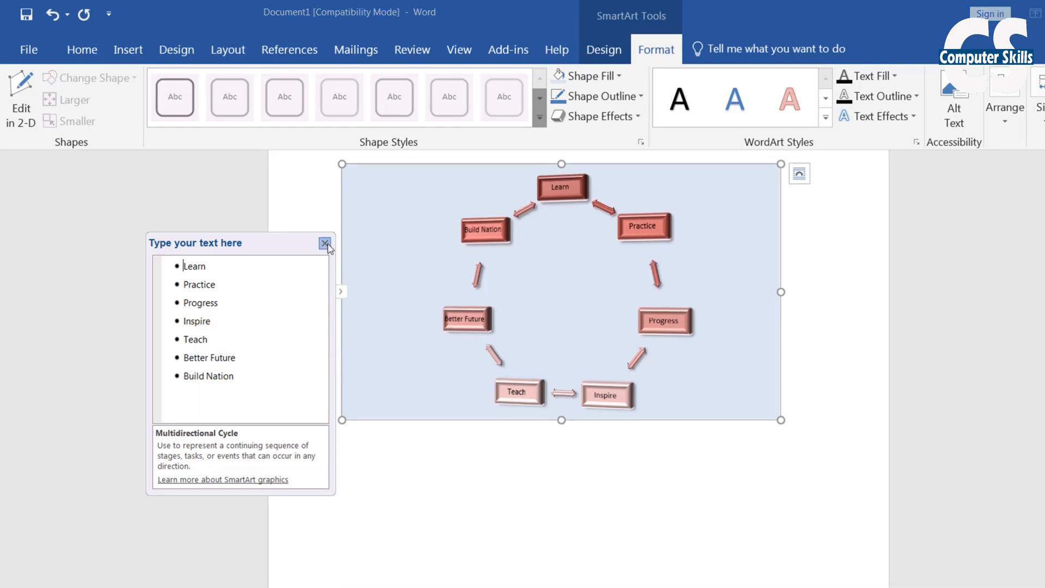
left_click(324, 171)
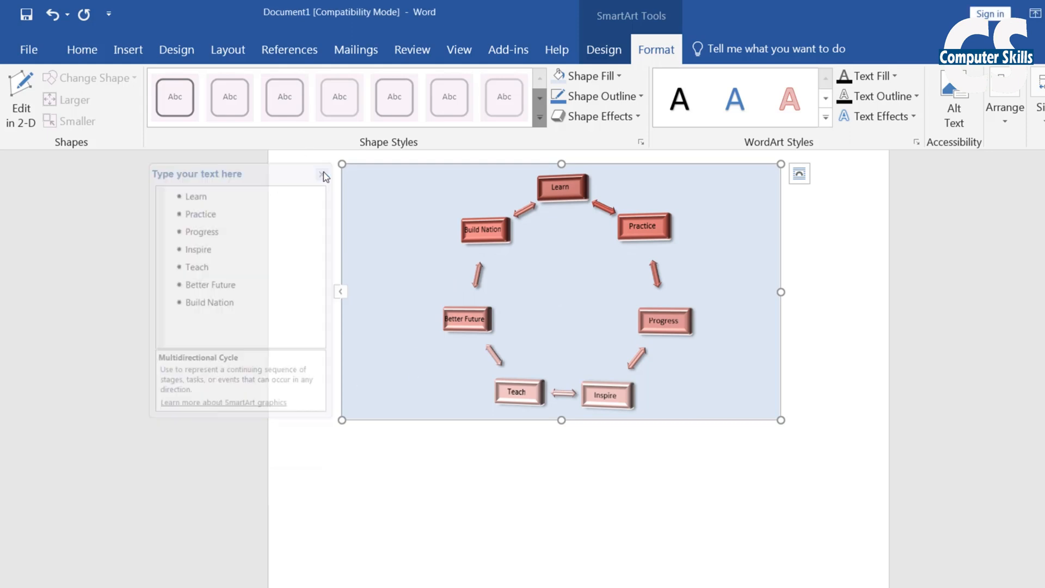
scroll(599, 376, "down", 2)
scroll(608, 389, "up", 4)
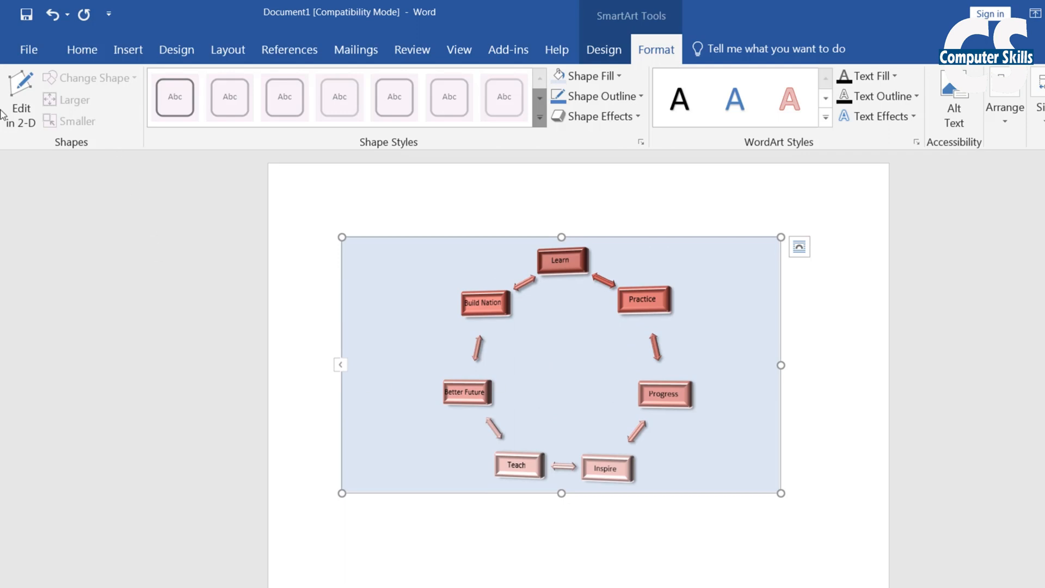
Toggle Edit in 2-D several times, leaving the diagram in its 3-D look
left_click(26, 129)
left_click(14, 117)
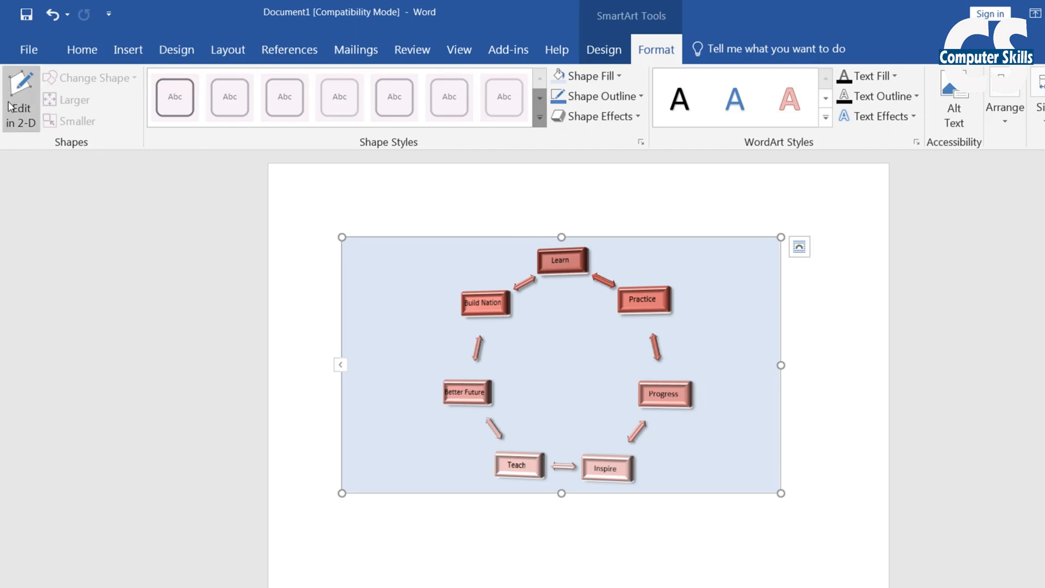
left_click(16, 109)
left_click(19, 110)
left_click(19, 110)
left_click(19, 110)
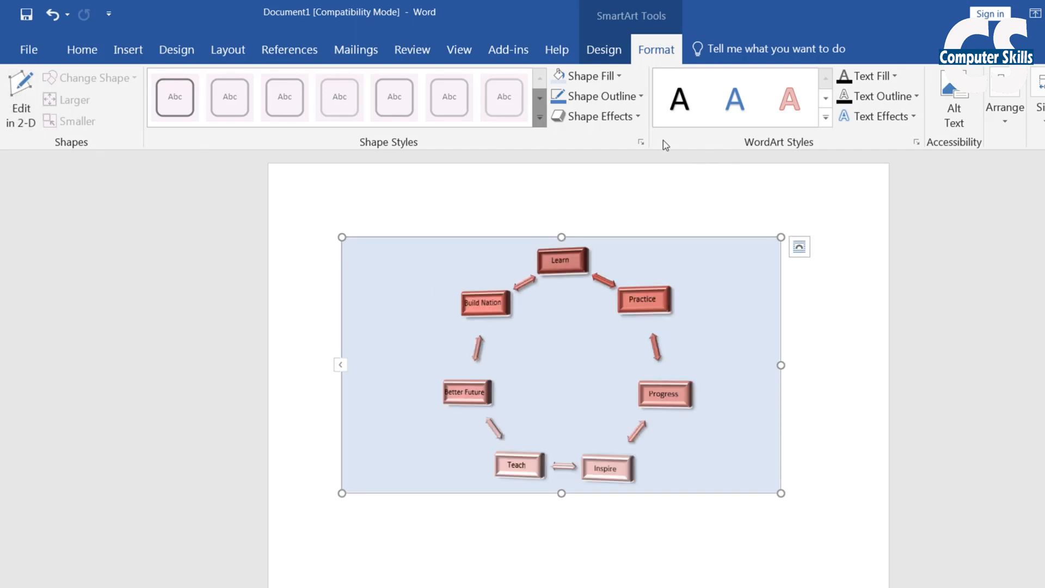
Switch the seven-step diagram to the Segmented Cycle layout
left_click(600, 47)
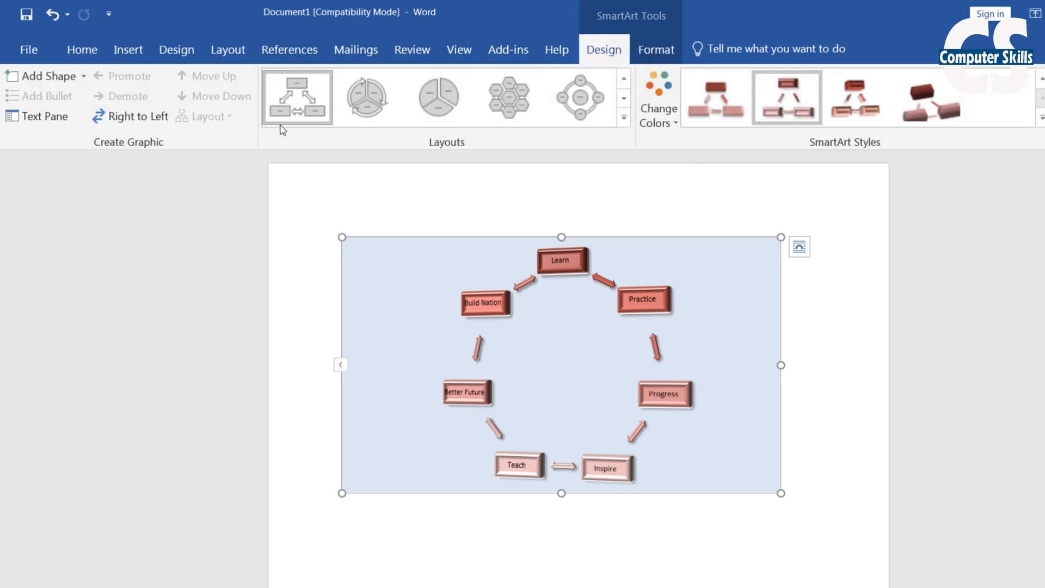
left_click(559, 123)
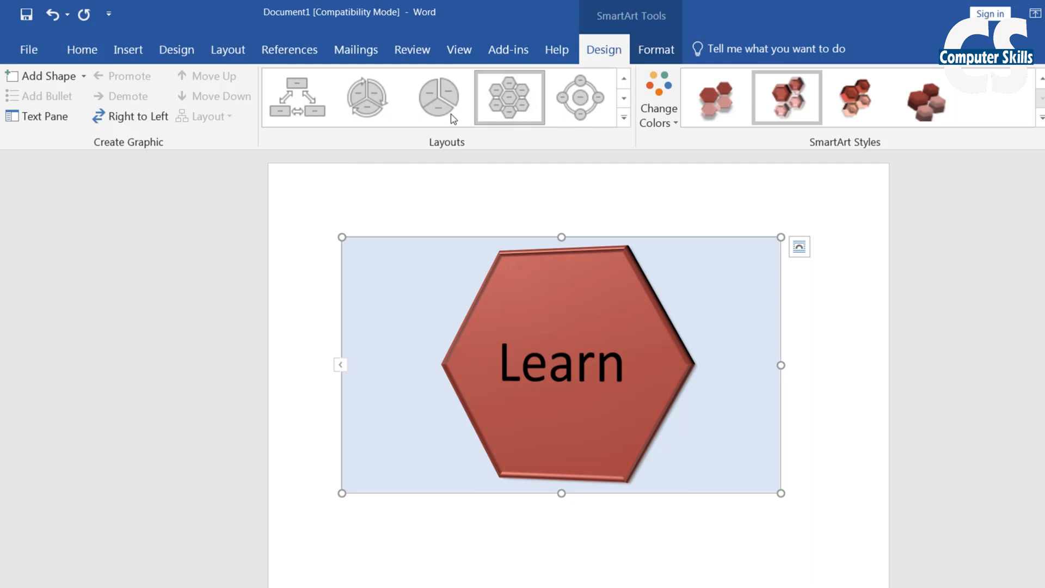
left_click(364, 112)
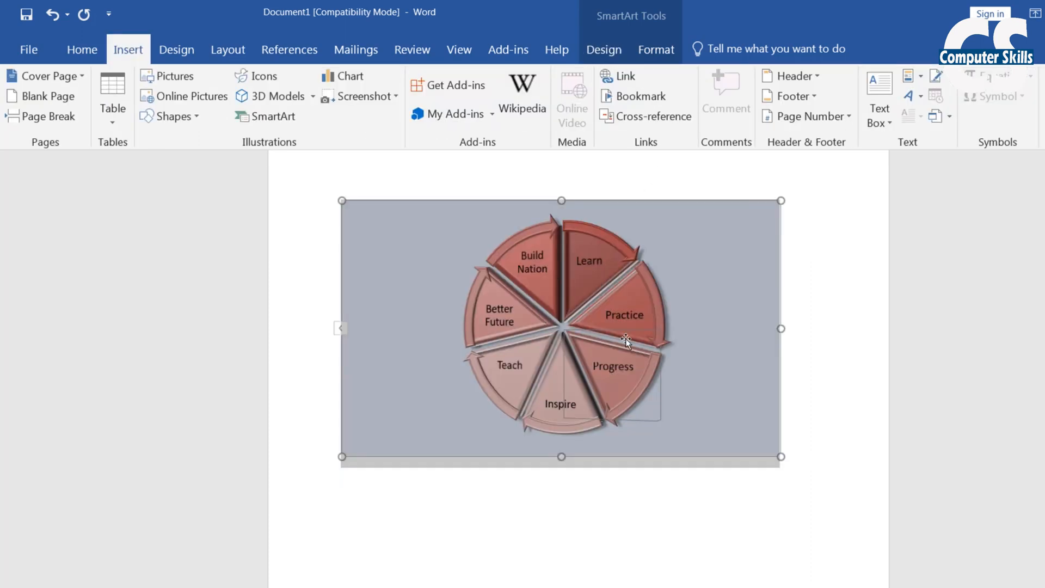
left_click(195, 117)
left_click(175, 116)
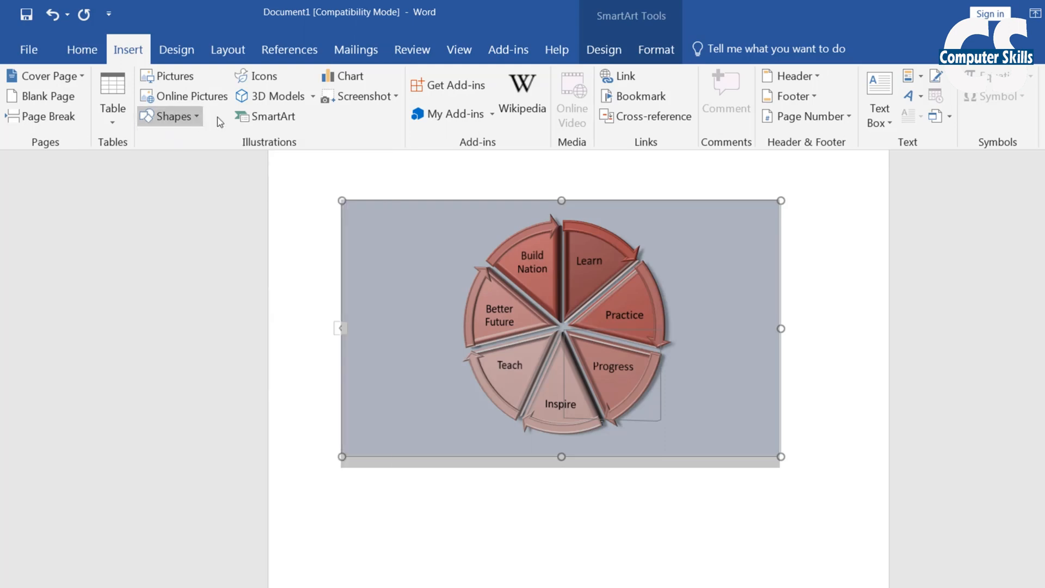
left_click(261, 118)
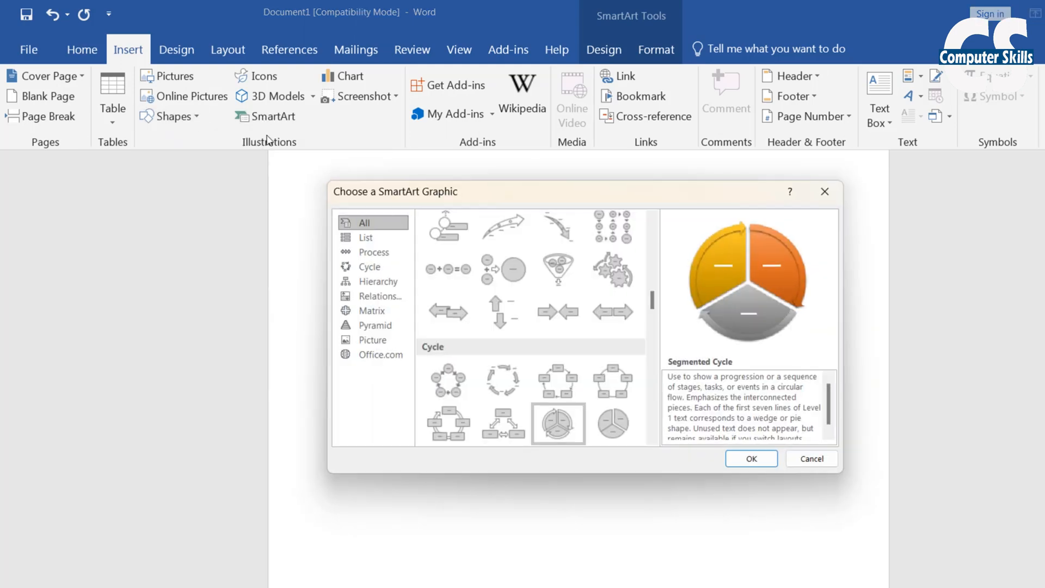
Browse the List, Process, Cycle, Hierarchy and Relationship layouts in the SmartArt gallery
left_click(376, 239)
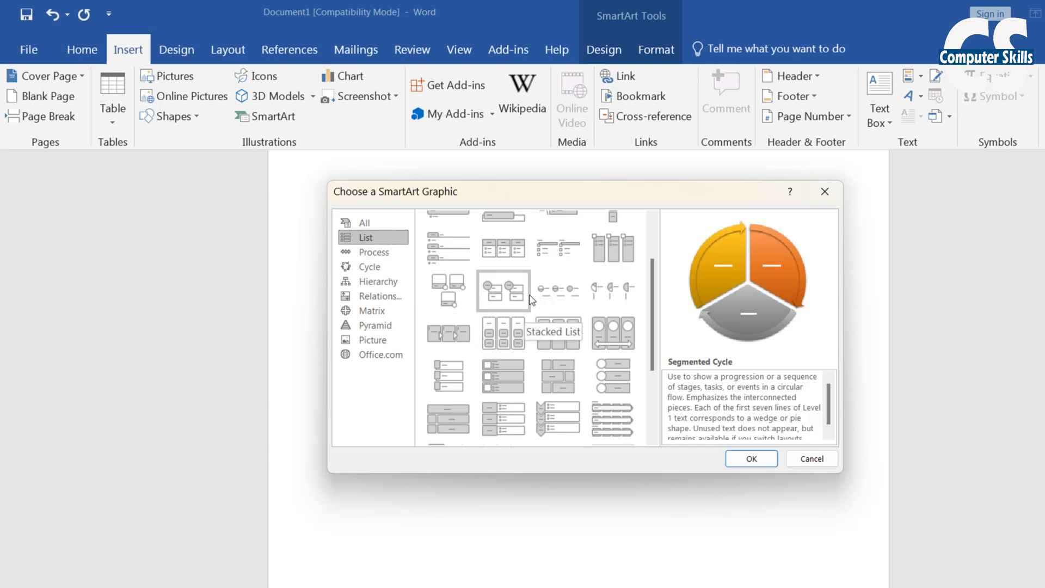
scroll(522, 283, "up", 2)
left_click(375, 252)
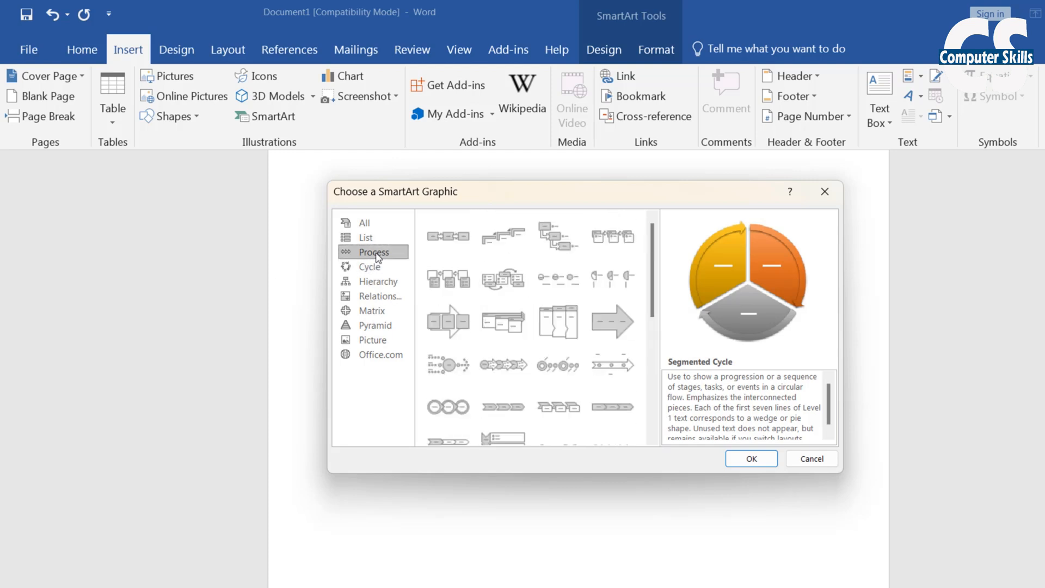
scroll(566, 327, "down", 3)
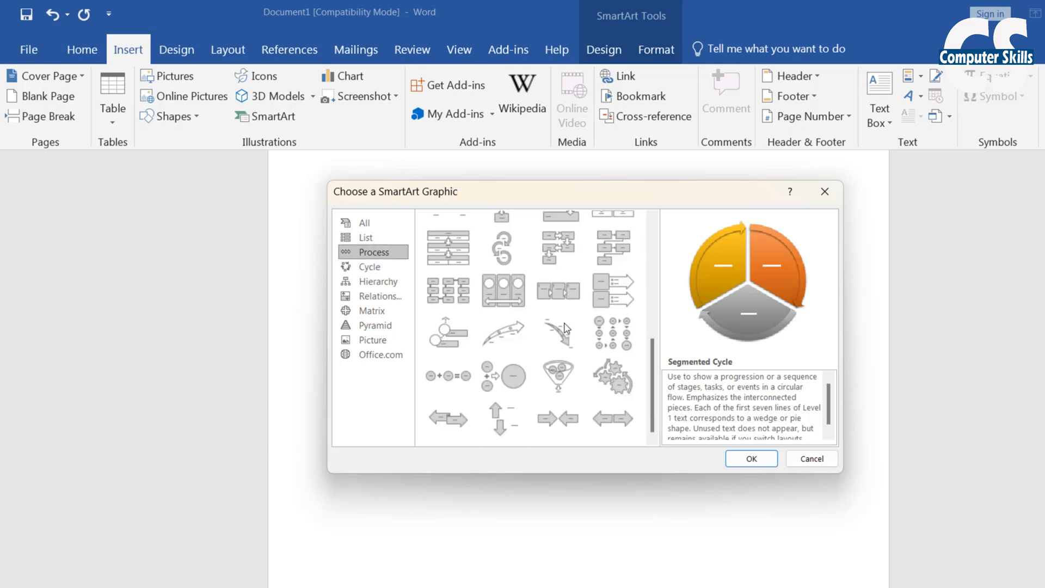
left_click(370, 267)
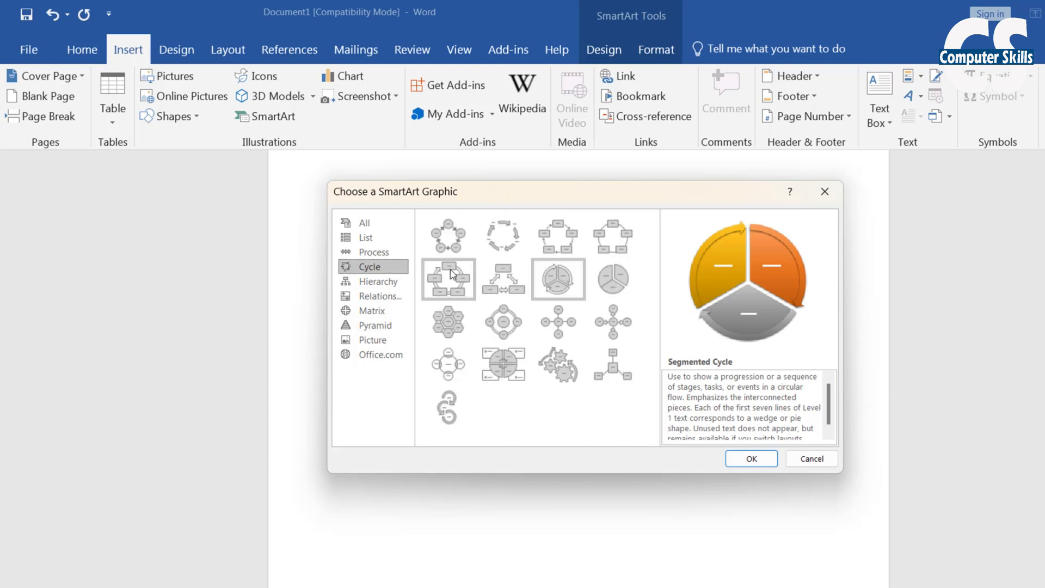
left_click(378, 281)
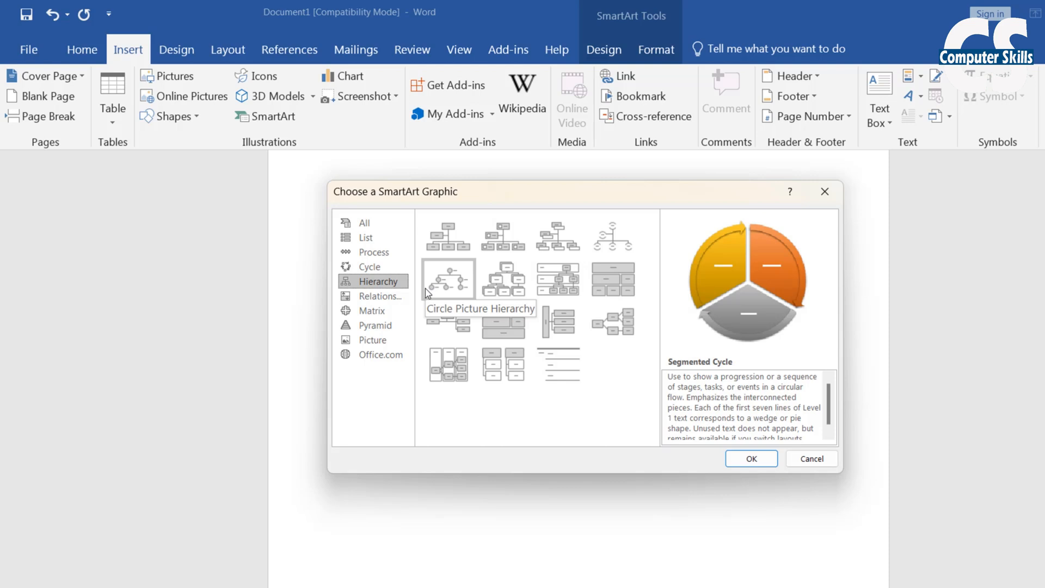
left_click(395, 298)
After viewing Matrix and Pyramid, insert Picture > Bending Picture Caption List
scroll(558, 338, "down", 5)
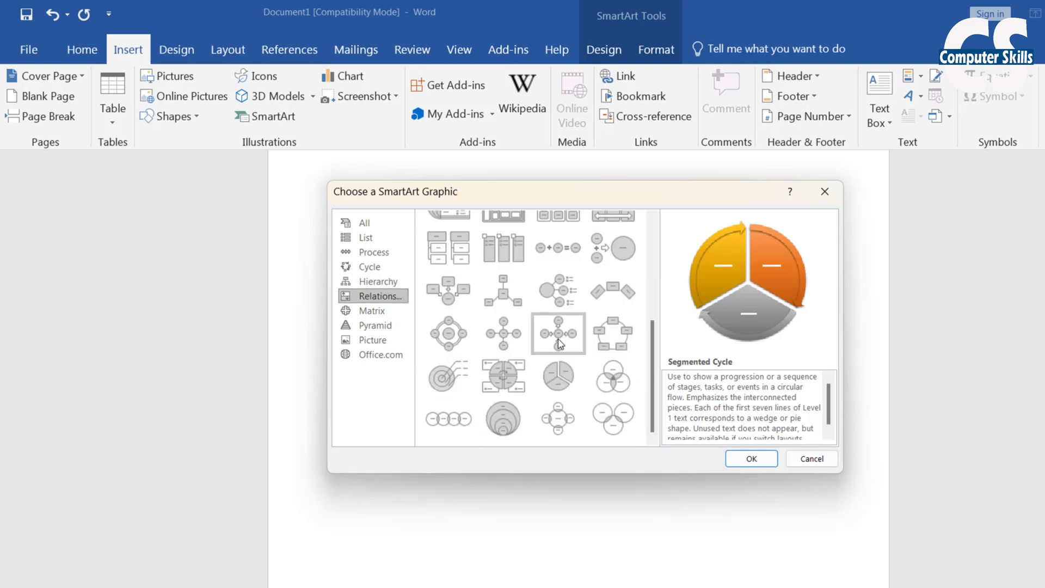
left_click(373, 311)
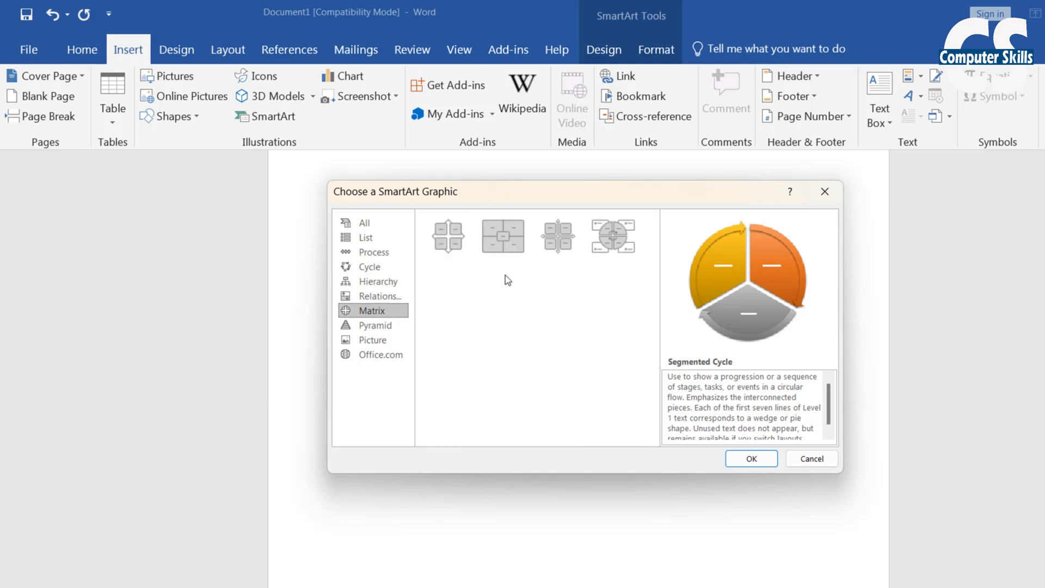
left_click(380, 325)
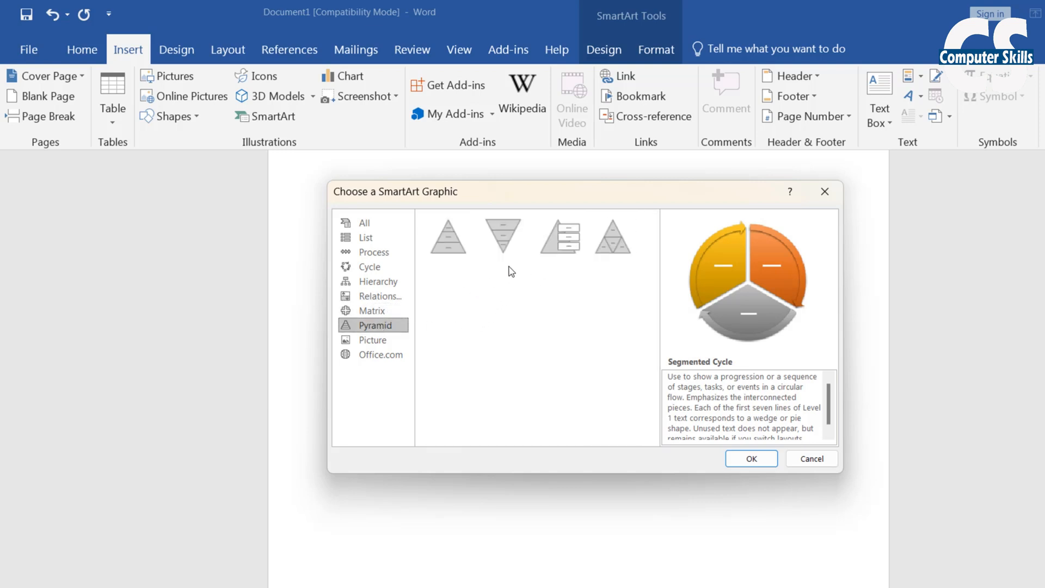
left_click(375, 341)
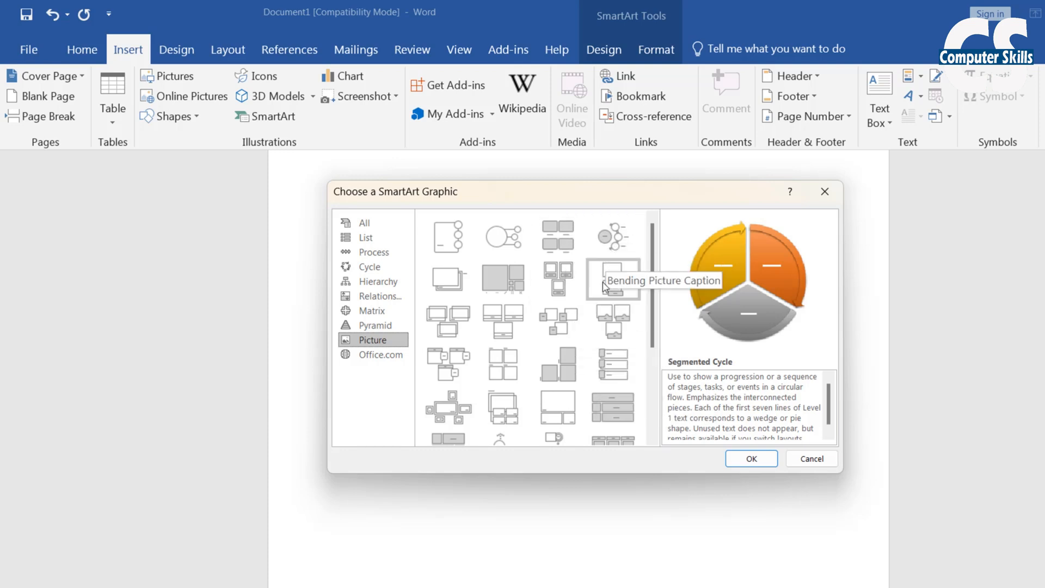
left_click(611, 325)
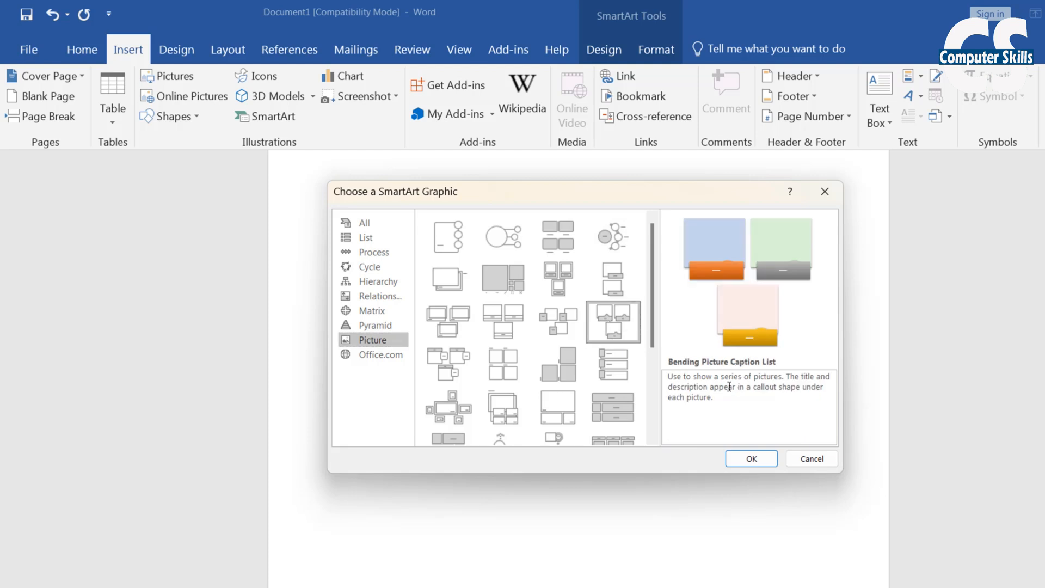
left_click(751, 458)
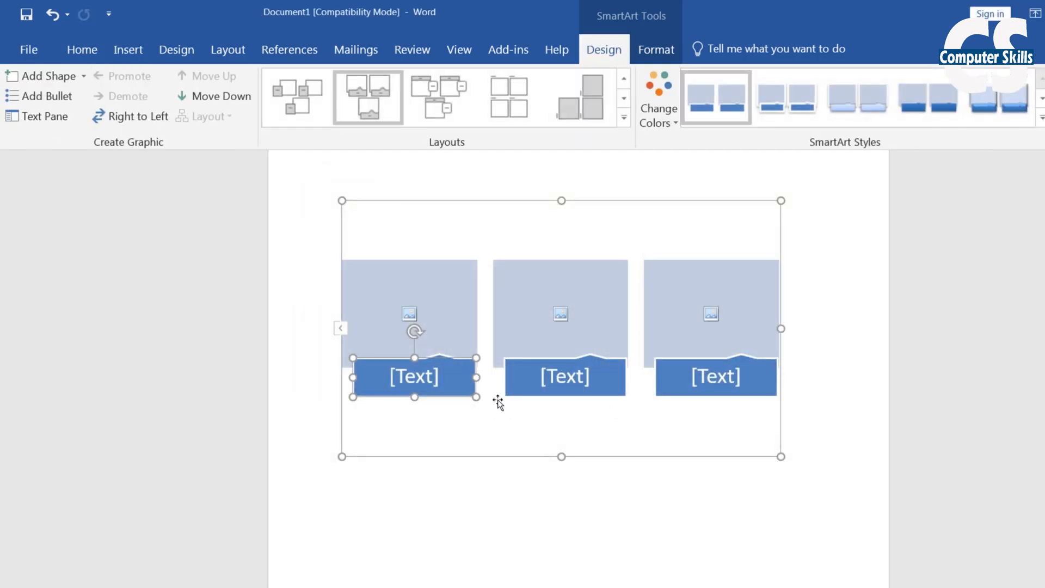
Insert aerial photo 01 from Saved Pictures into the first picture box
left_click(408, 318)
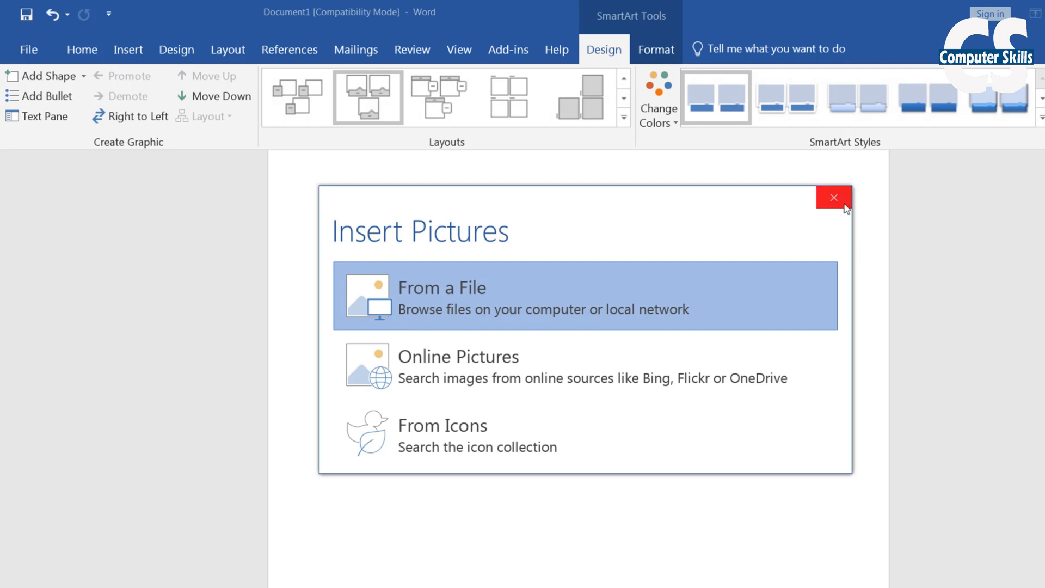
left_click(833, 197)
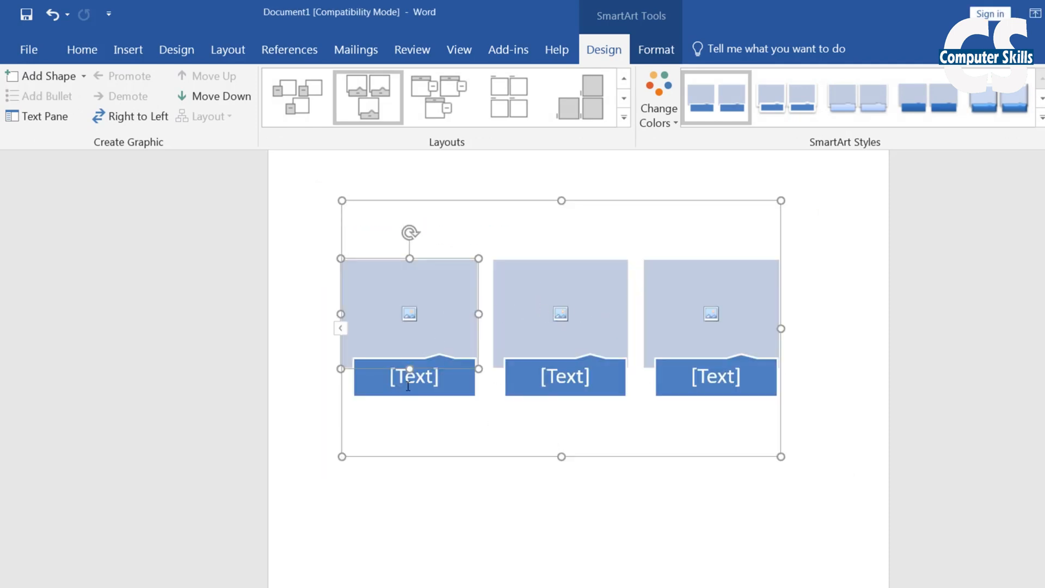
left_click(410, 315)
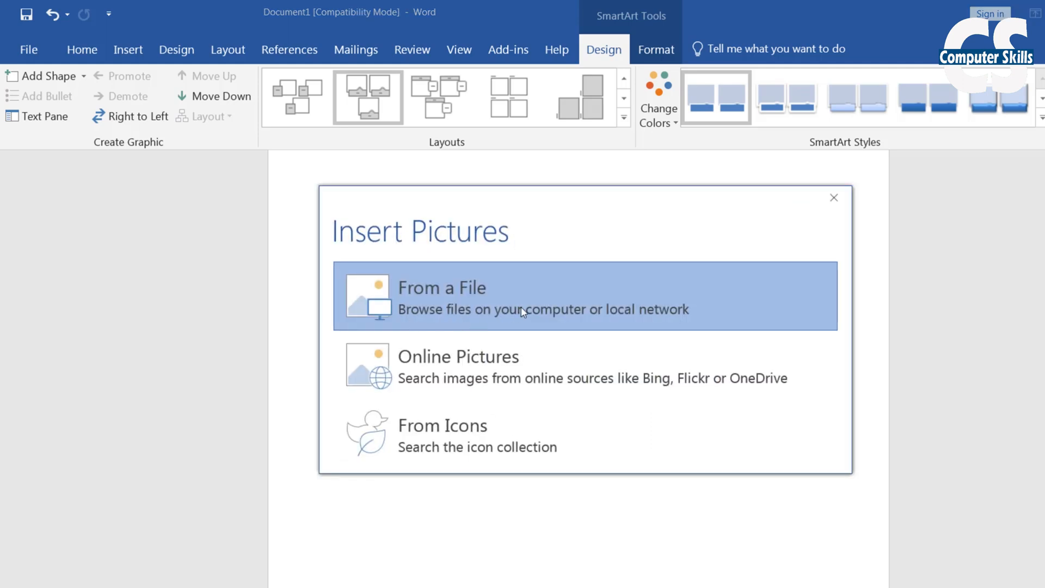
left_click(523, 312)
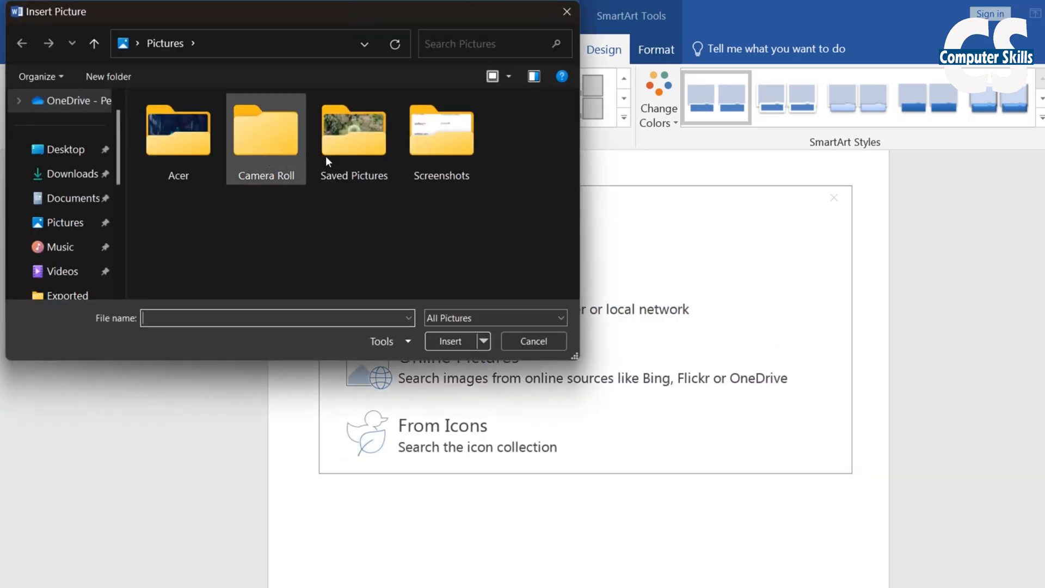
double_click(354, 152)
left_click(209, 179)
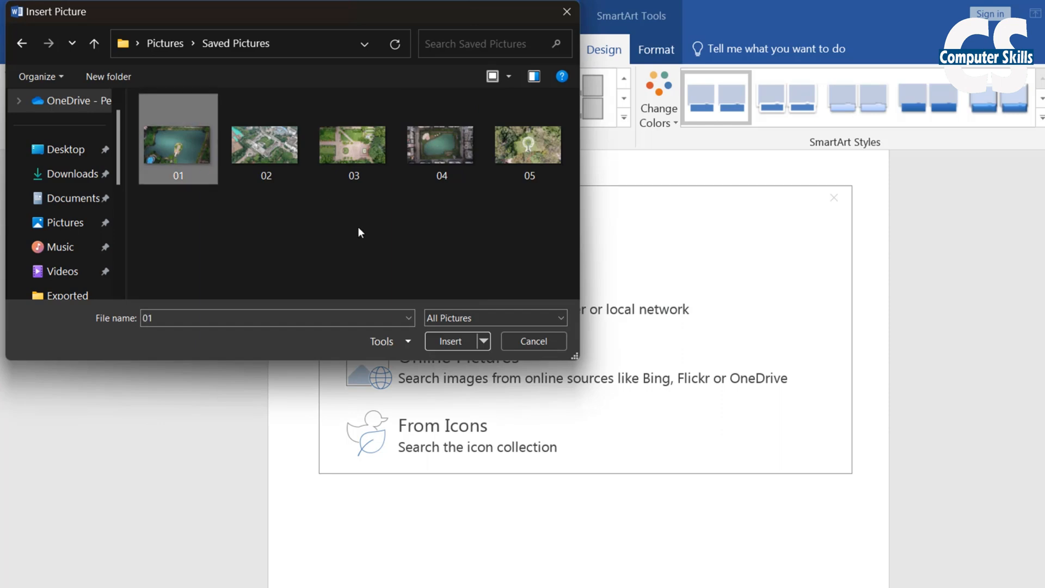
left_click(445, 347)
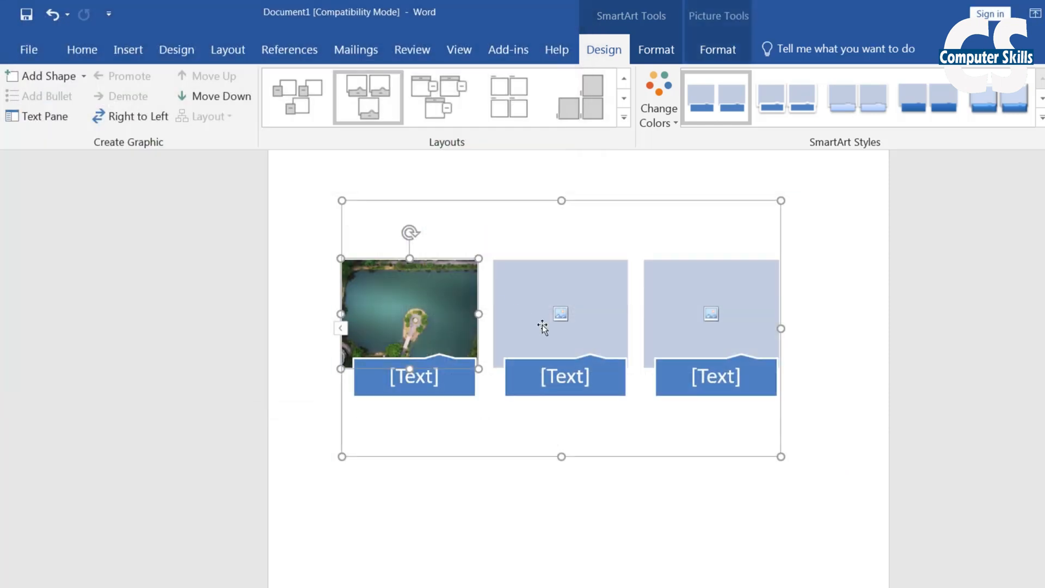
left_click(436, 378)
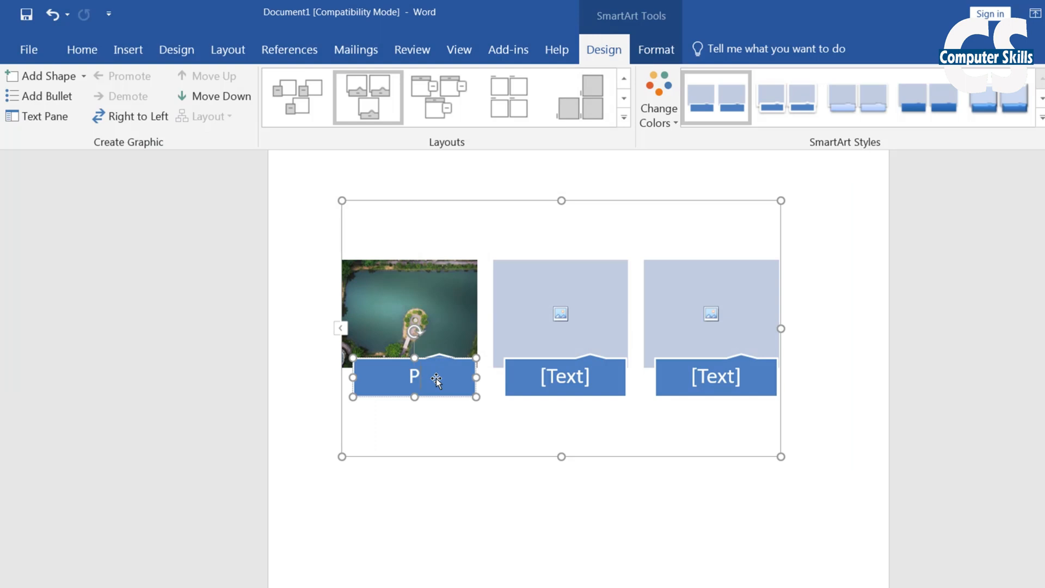
Insert photo 02 into the second box and caption it P2
left_click(560, 306)
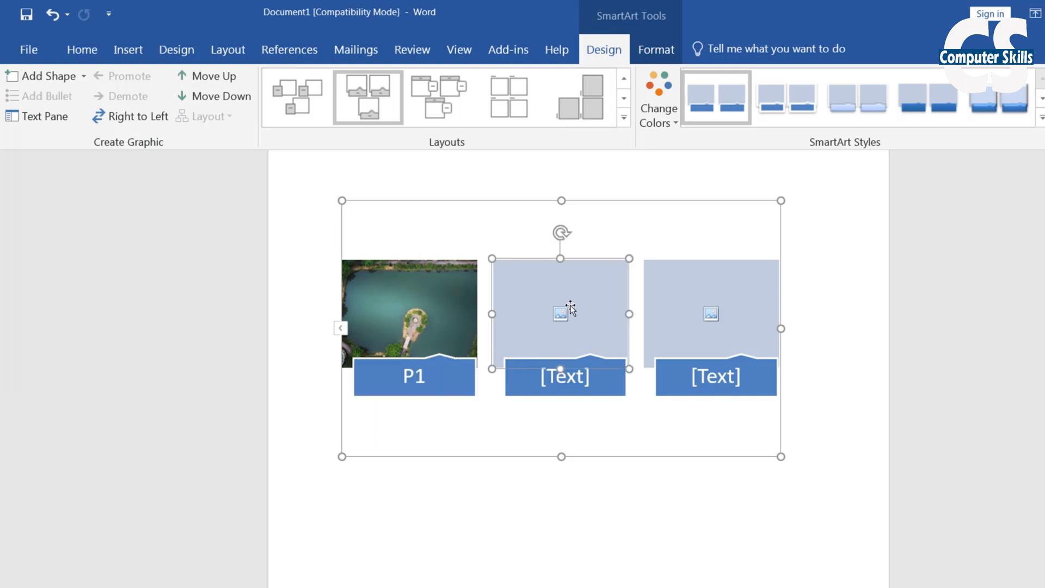
left_click(560, 313)
left_click(507, 306)
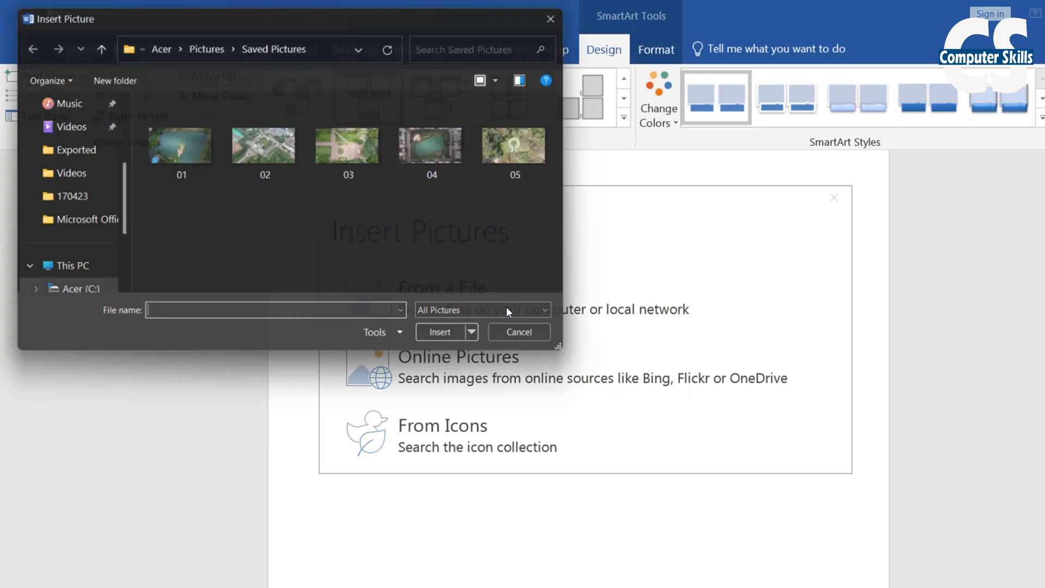
left_click(291, 180)
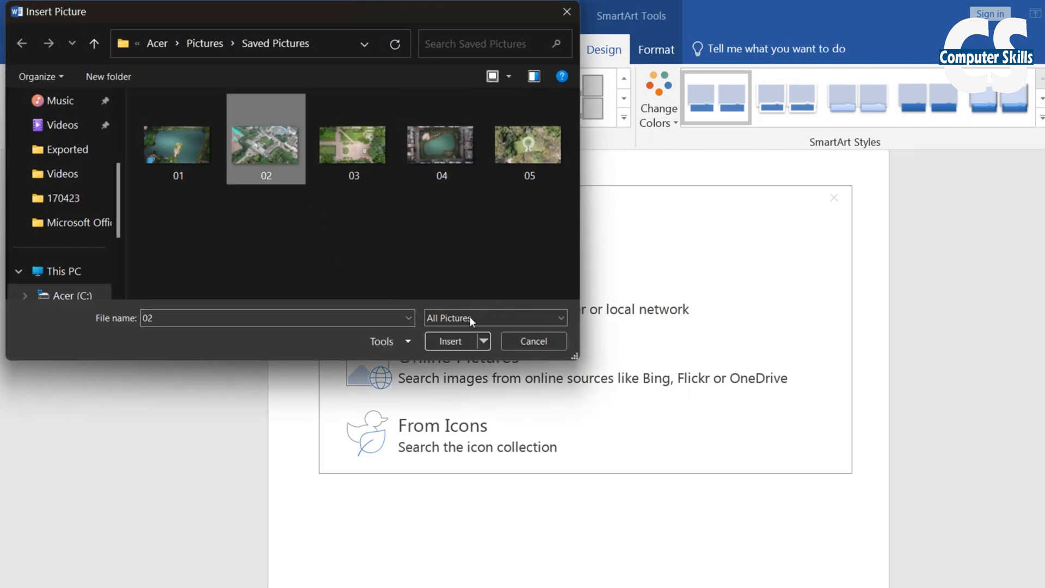
left_click(452, 344)
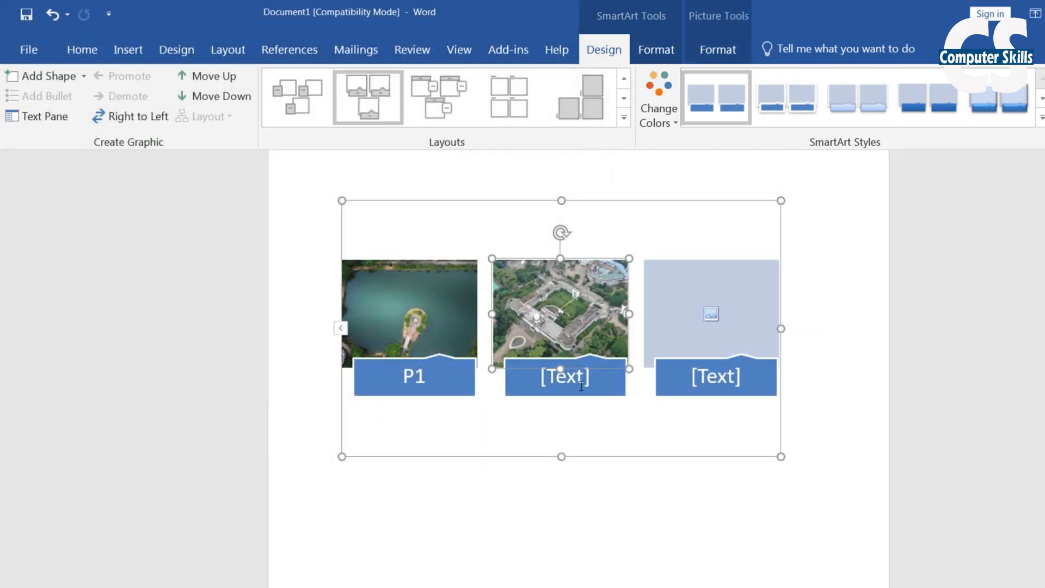
left_click(581, 387)
type("P2")
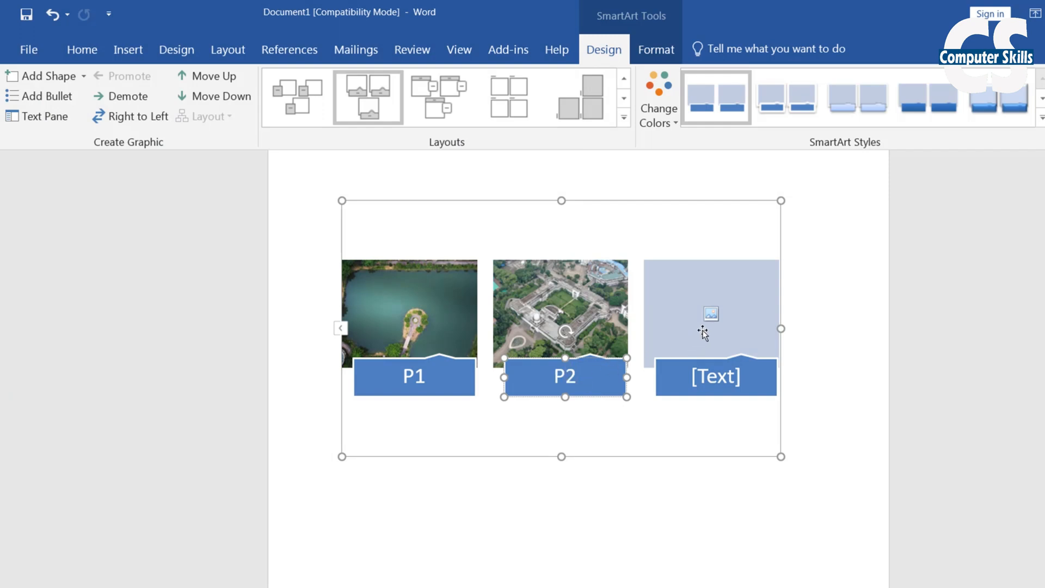
Insert photo 03 into the third box and caption it P3
left_click(711, 314)
left_click(495, 324)
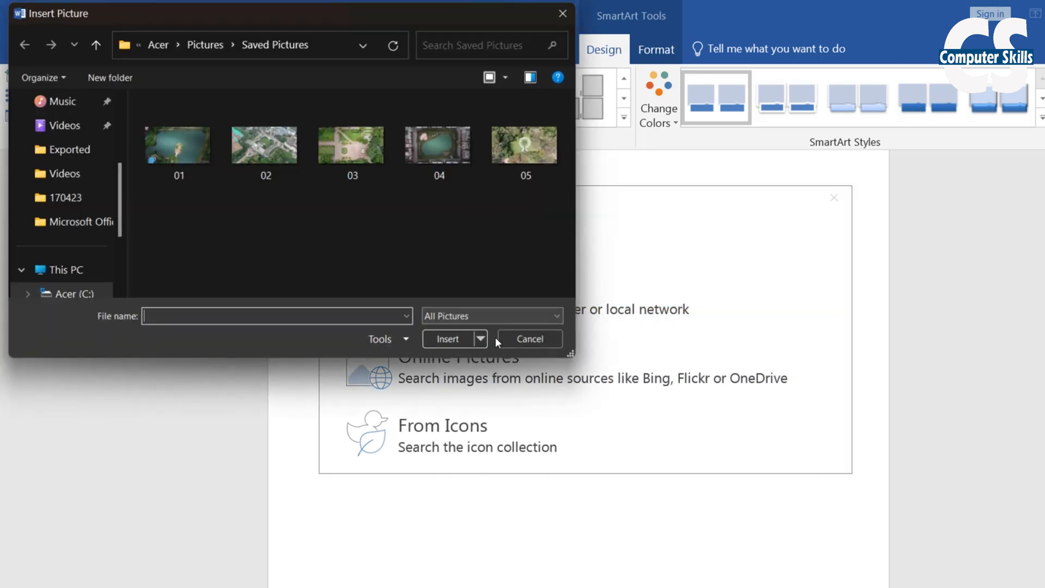
left_click(381, 168)
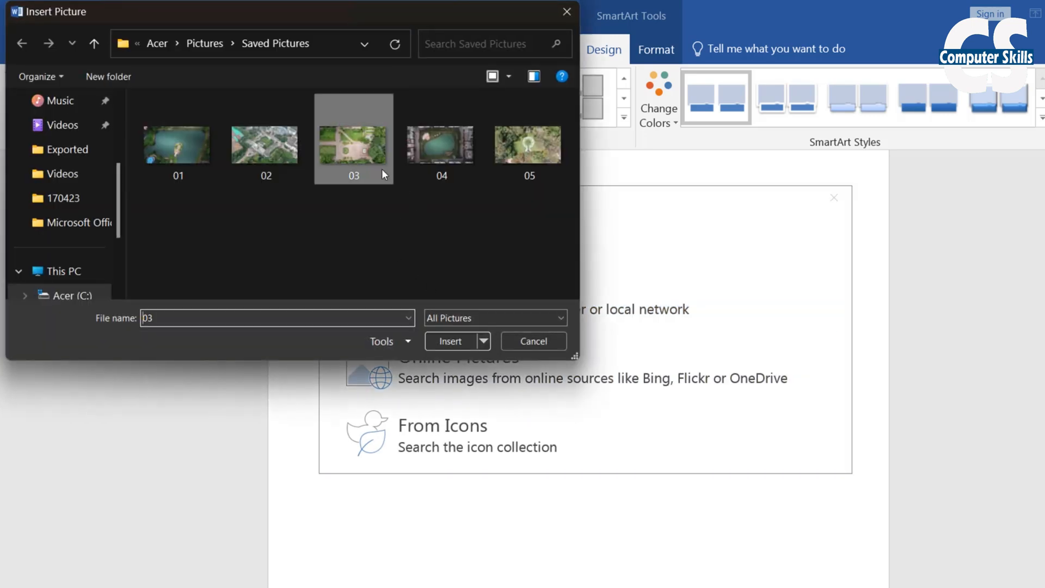
left_click(450, 341)
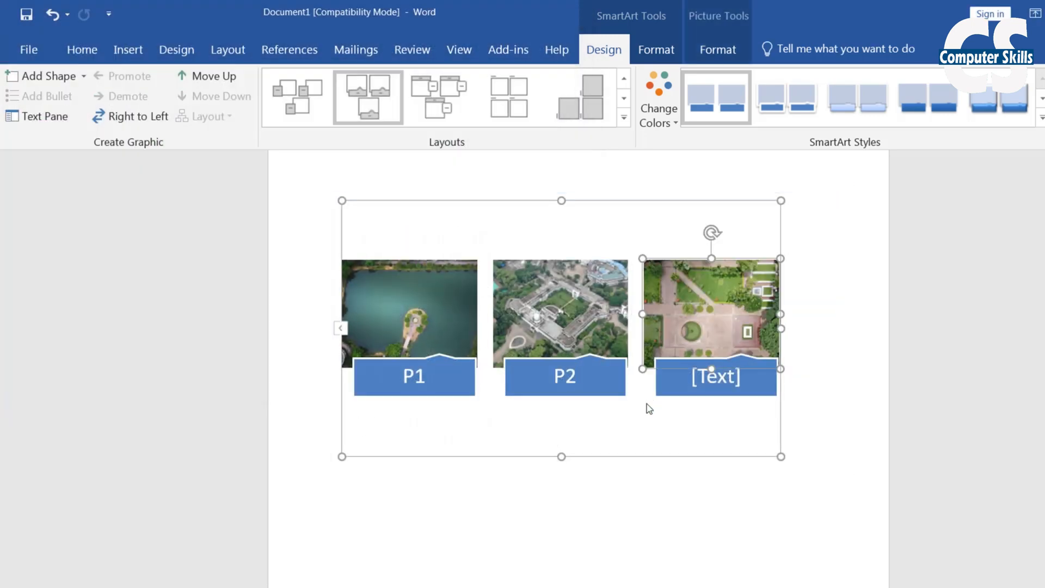
left_click(729, 379)
type("P3")
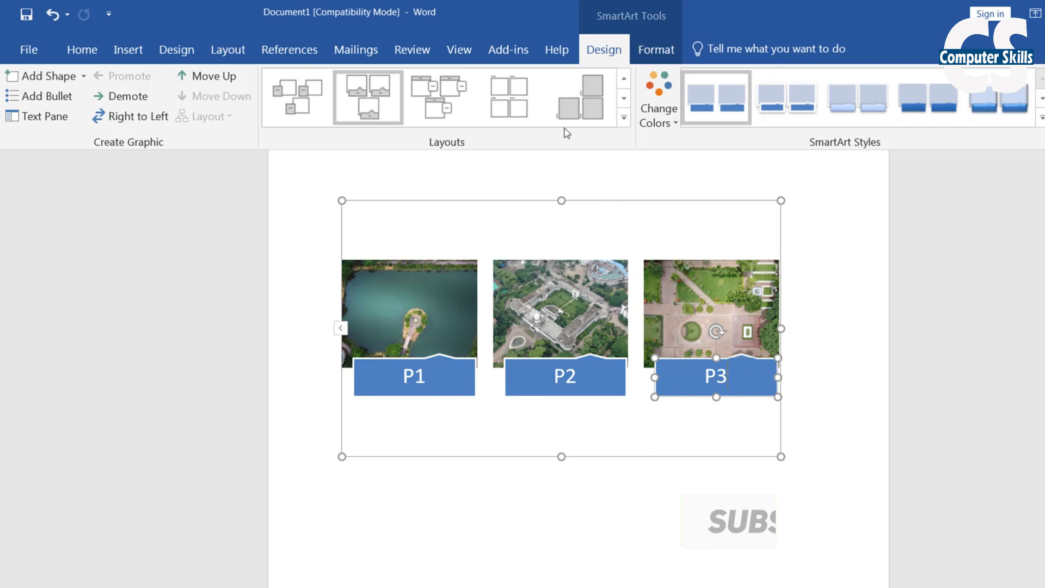
Preview several picture layouts, then apply the three-column picture block layout
left_click(581, 112)
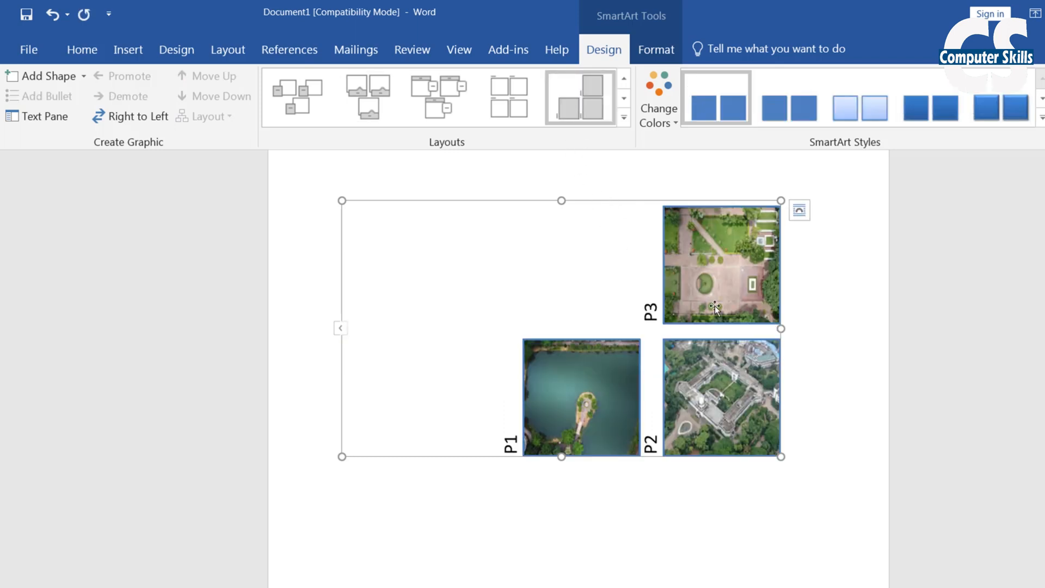
left_click(504, 105)
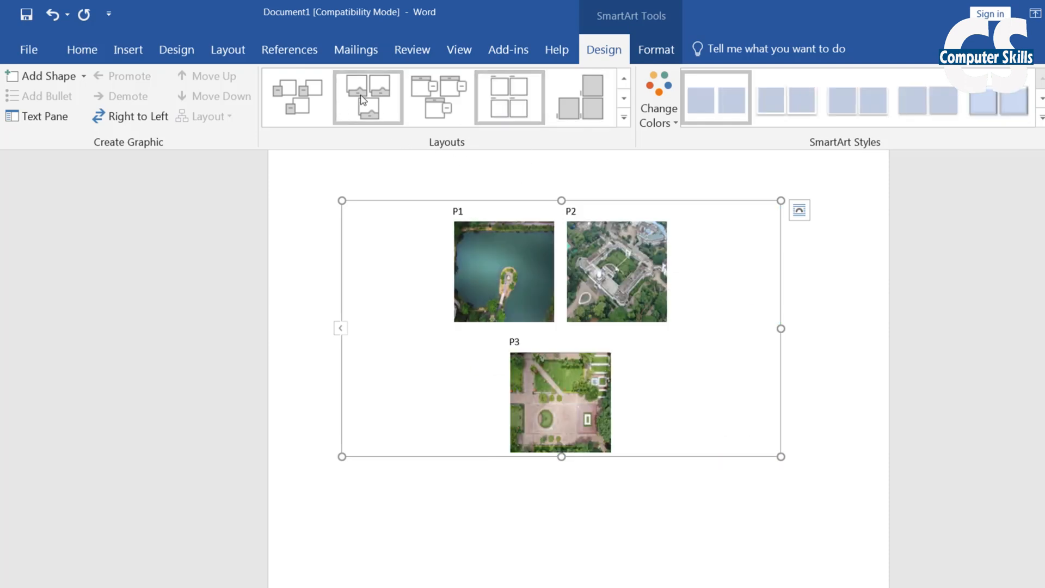
left_click(433, 104)
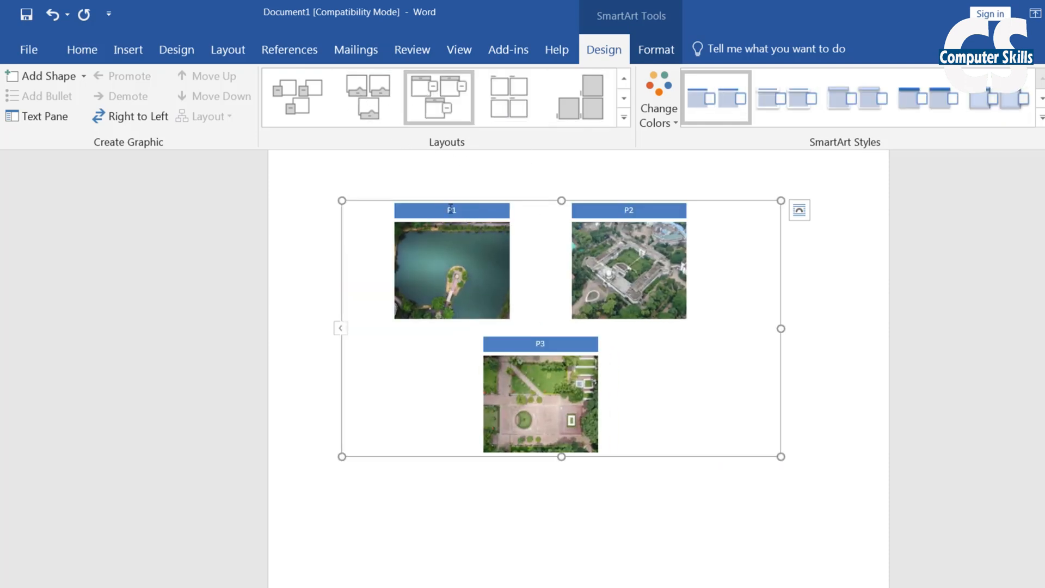
left_click(315, 105)
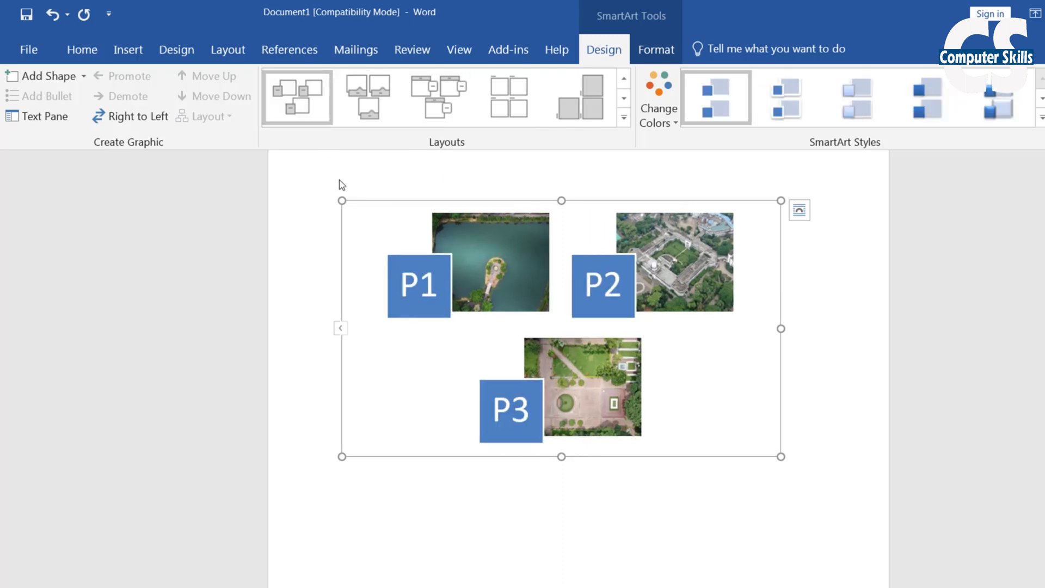
left_click(624, 117)
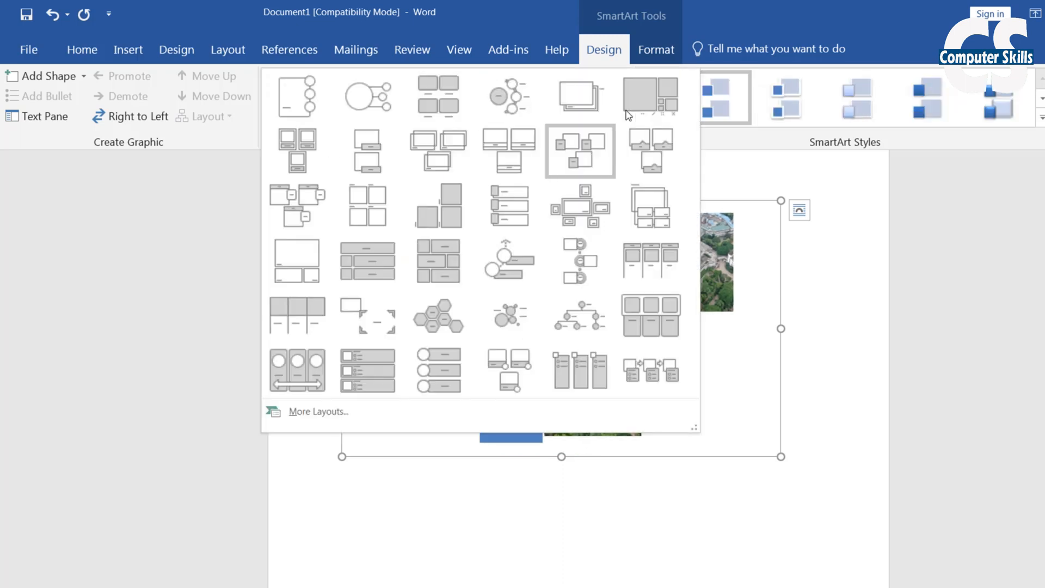
left_click(655, 301)
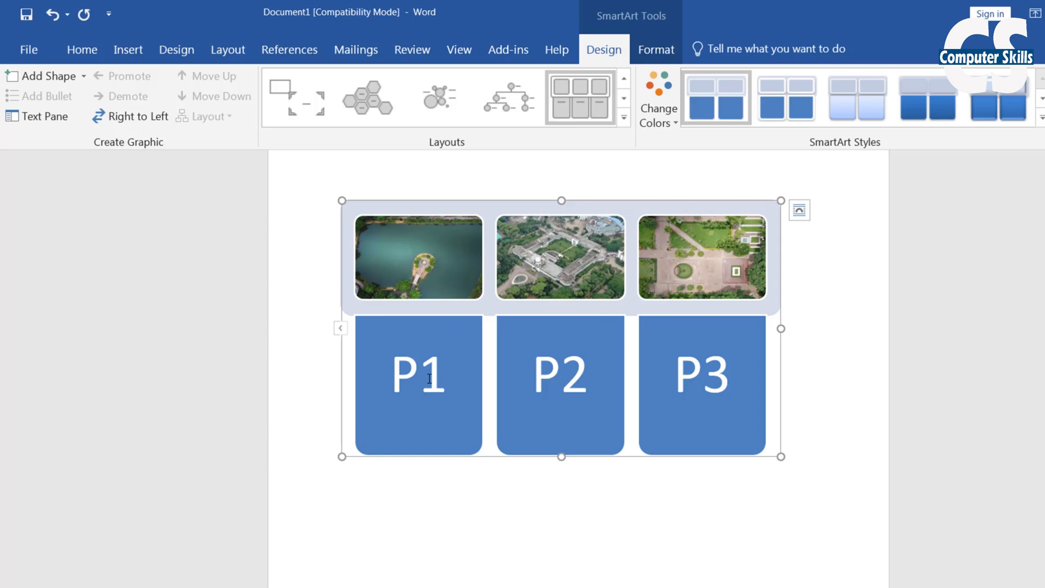
Try round, hexagon, bracket and vertical circle list layouts, then return to three-column picture blocks
left_click(507, 109)
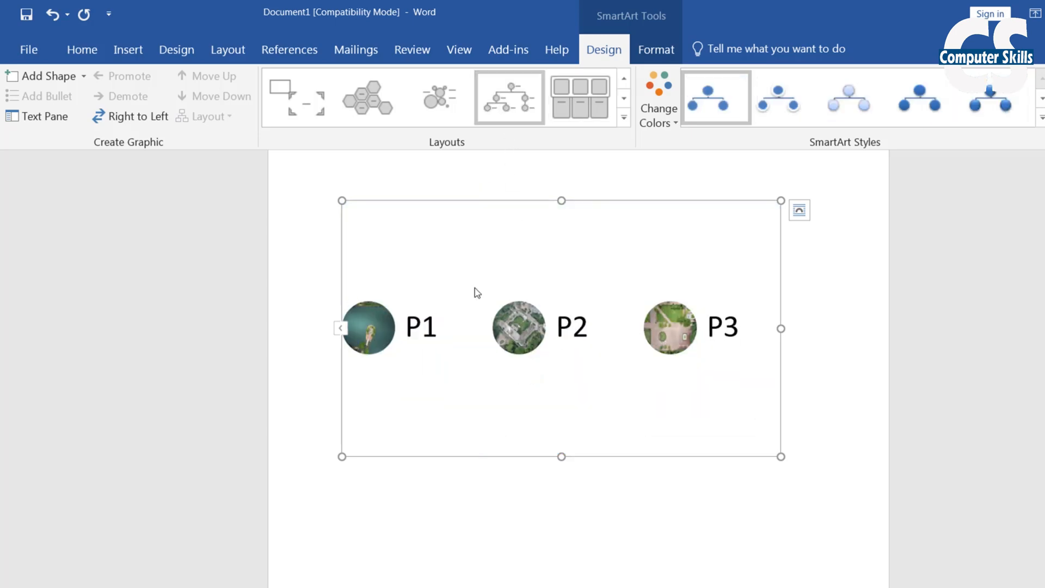
left_click(361, 98)
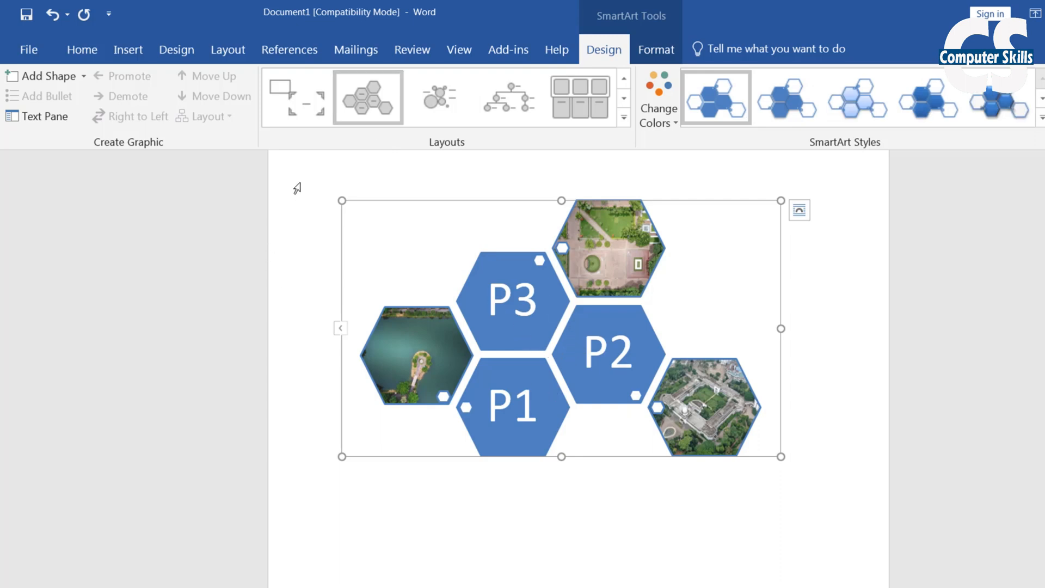
left_click(297, 98)
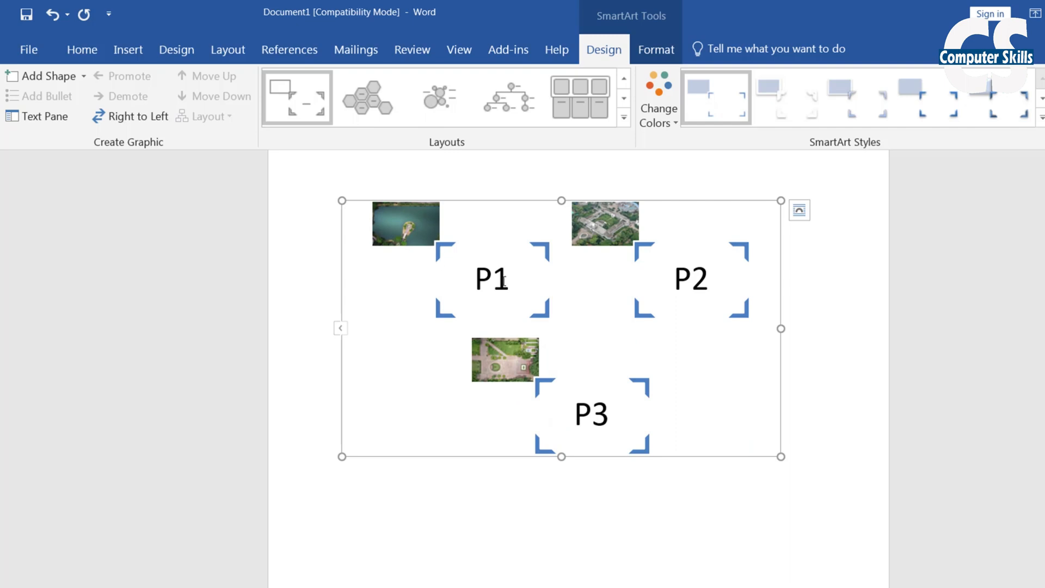
left_click(624, 118)
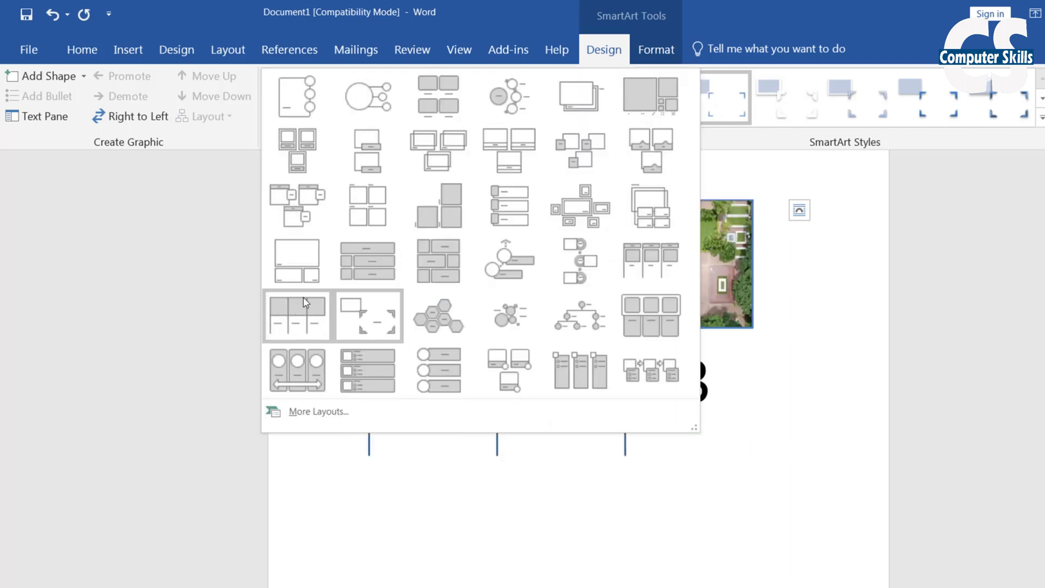
left_click(436, 360)
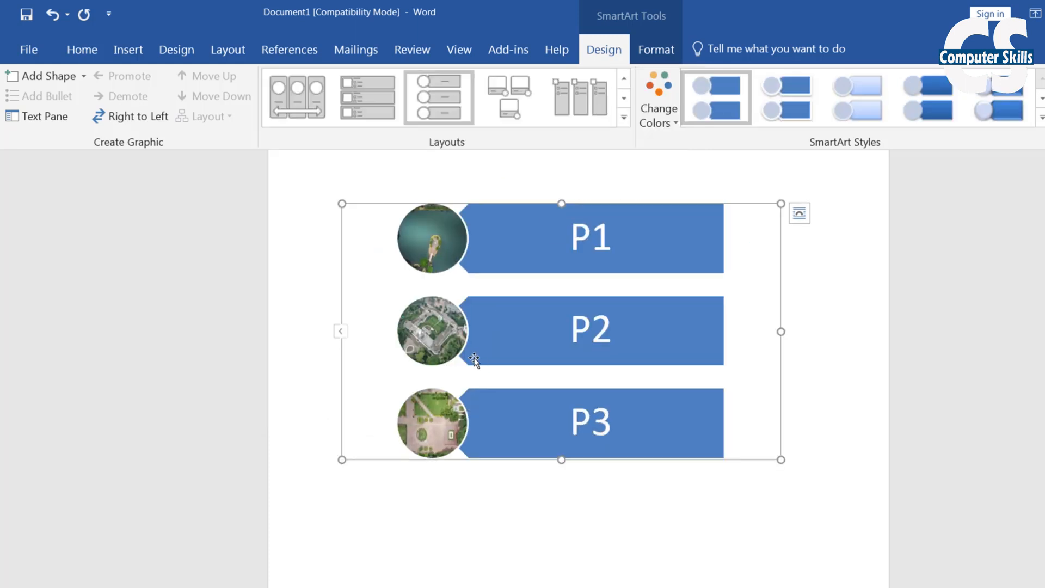
left_click(625, 117)
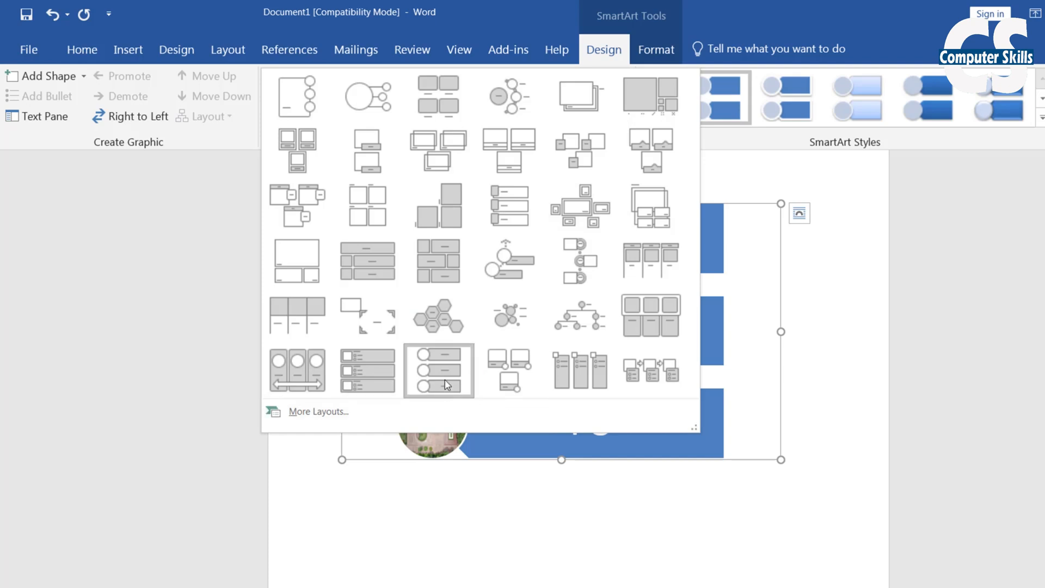
left_click(659, 315)
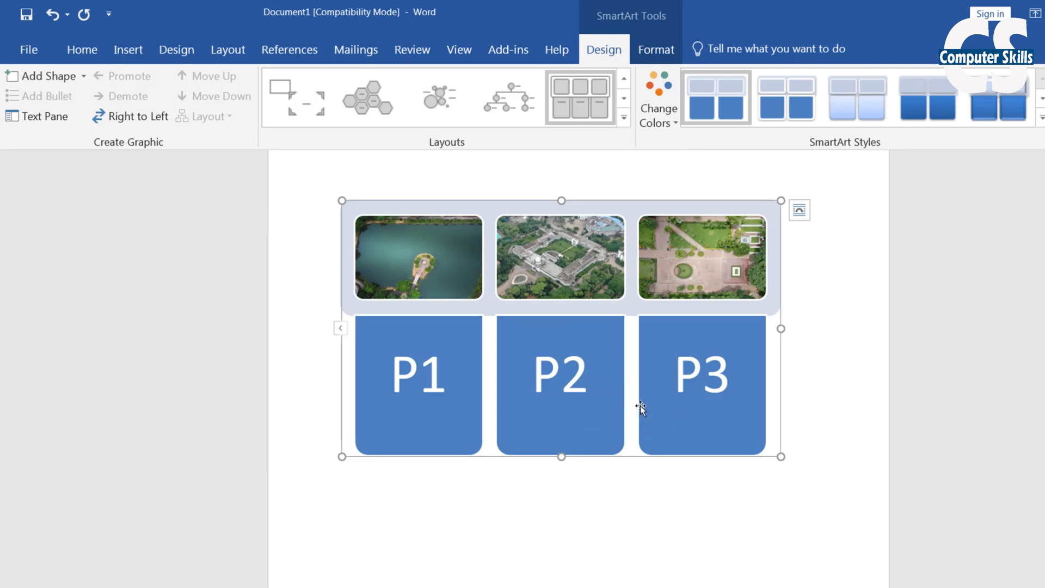
scroll(611, 391, "up", 1)
scroll(610, 391, "down", 4)
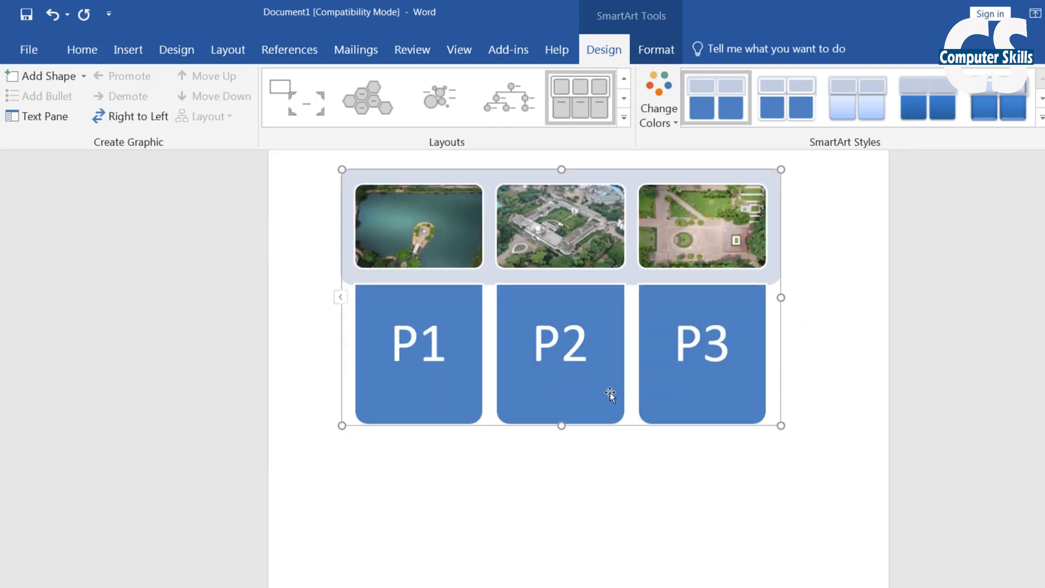
scroll(612, 417, "up", 4)
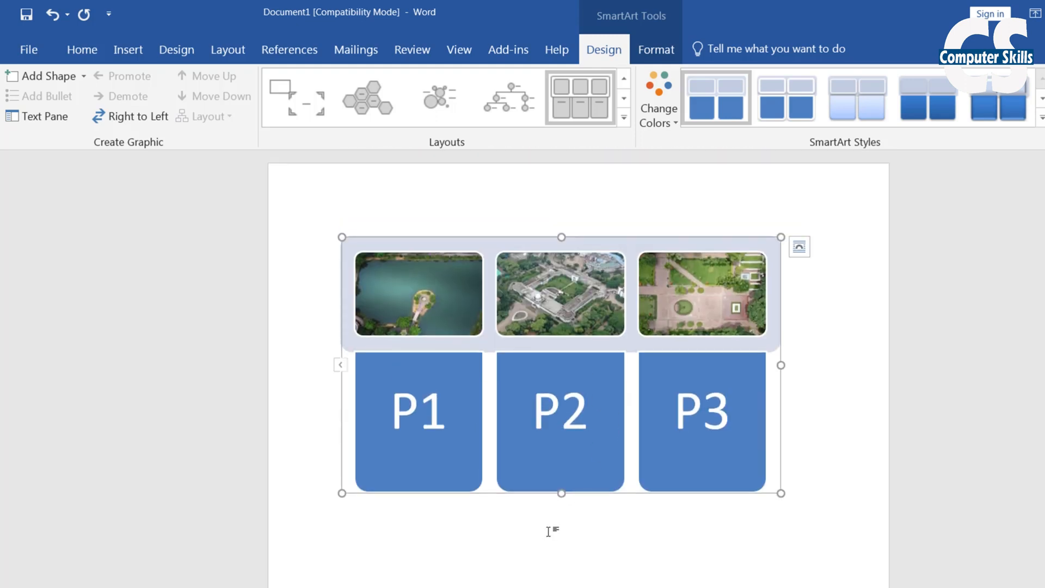
Below the picture list, insert a Relationship > Balance SmartArt graphic
left_click(556, 533)
scroll(784, 457, "down", 1)
left_click(788, 442)
scroll(789, 442, "up", 1)
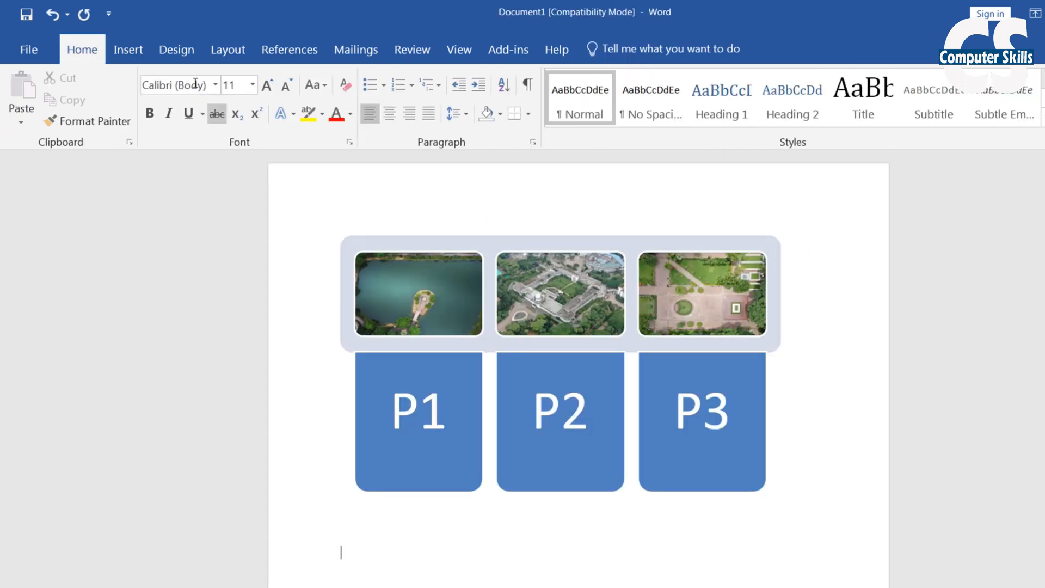
left_click(135, 47)
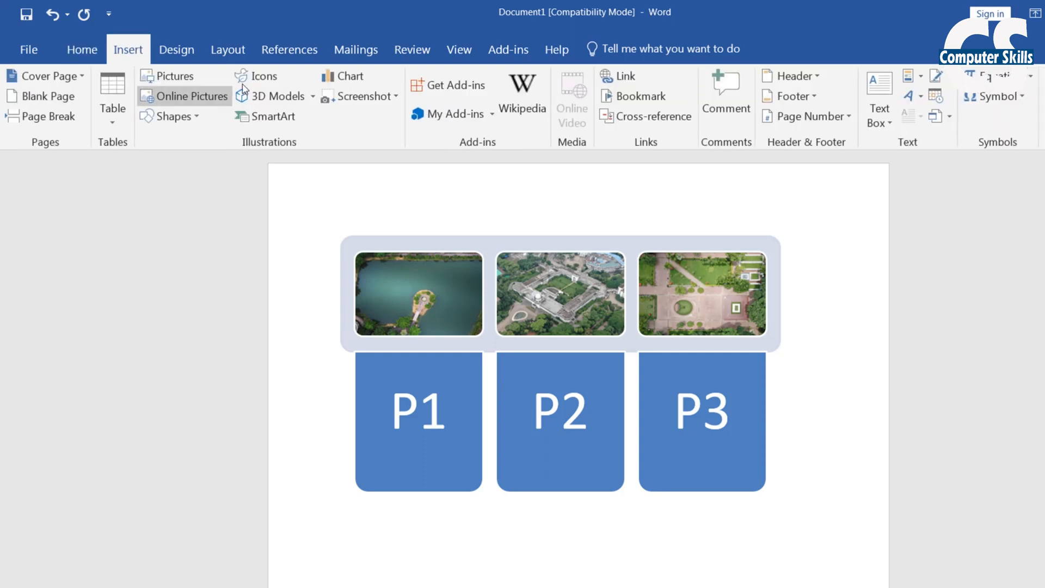
left_click(286, 122)
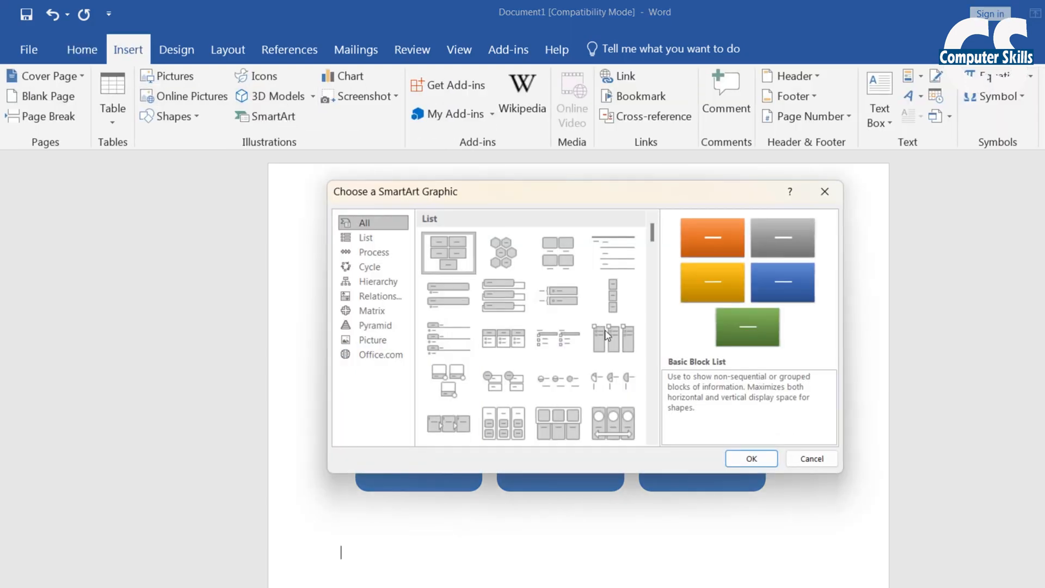
left_click(381, 340)
left_click(374, 325)
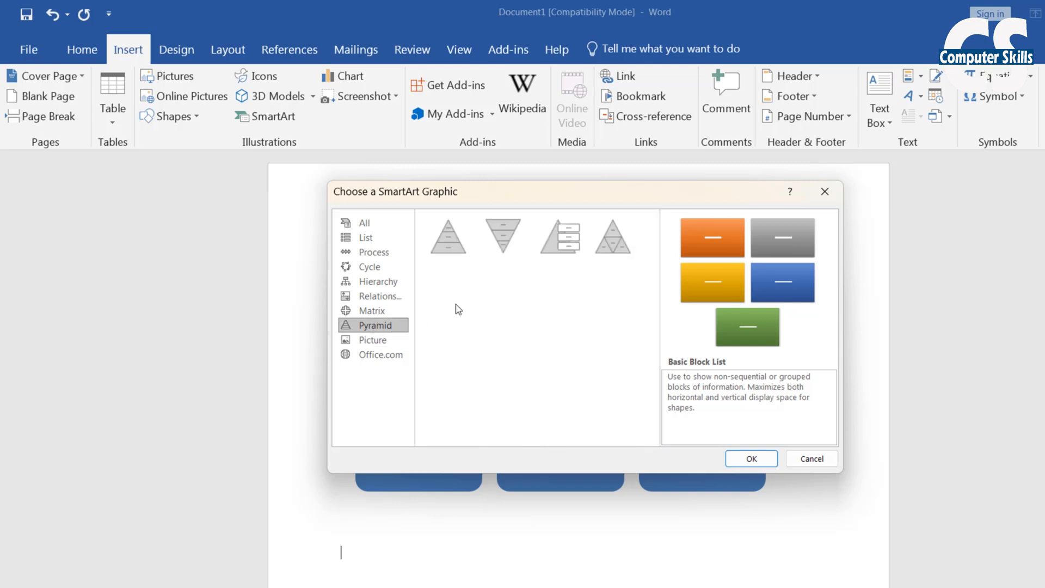
left_click(383, 315)
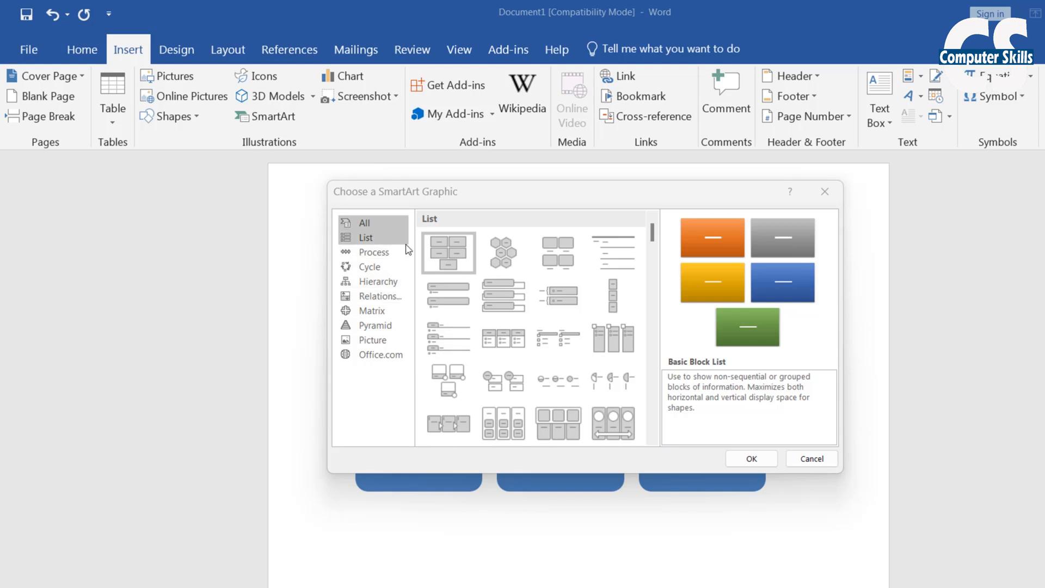
left_click(377, 282)
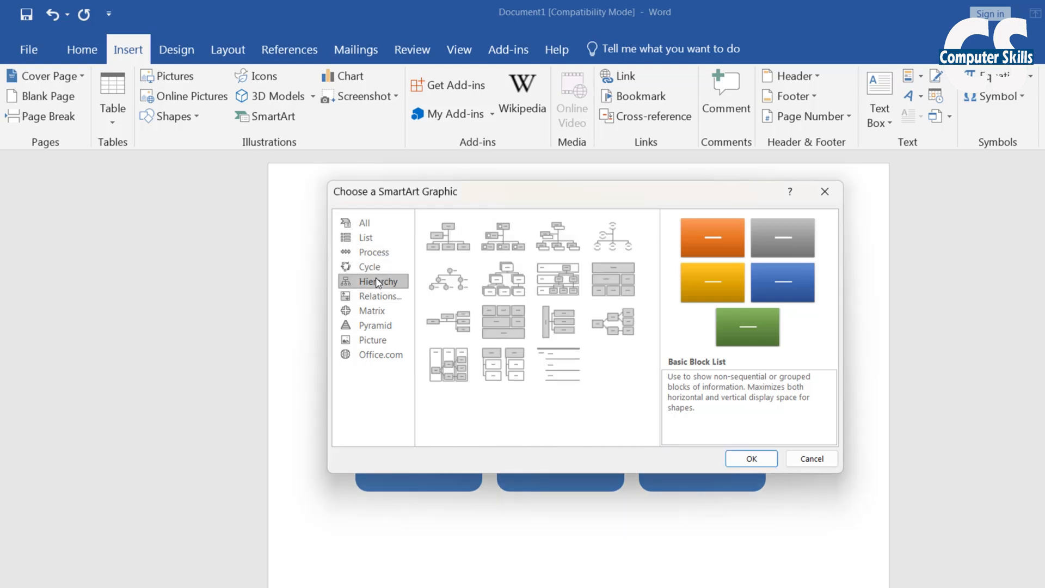
left_click(369, 297)
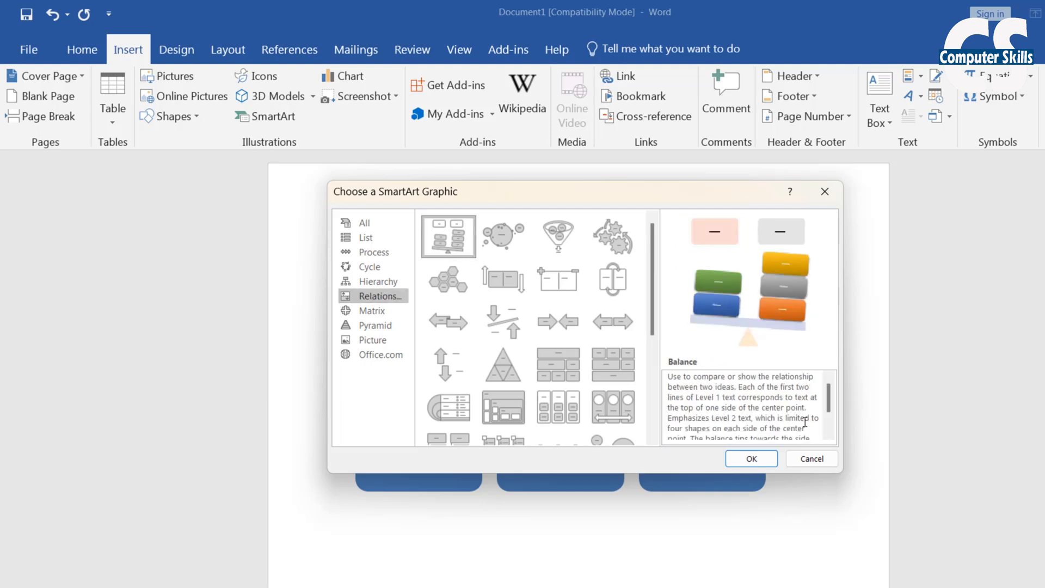
left_click(750, 459)
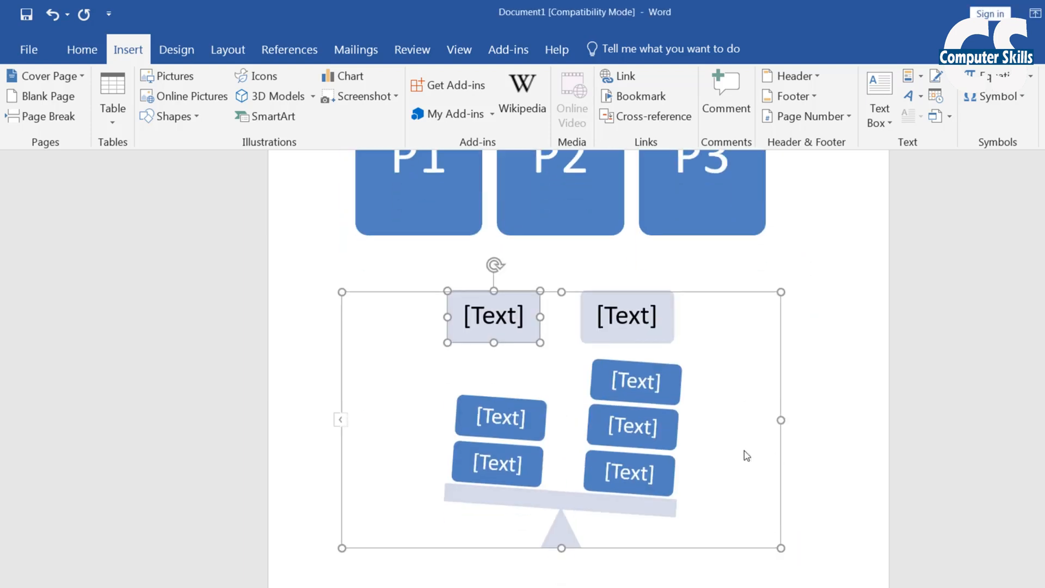
Label the balance headings Pos and Neg
left_click(497, 307)
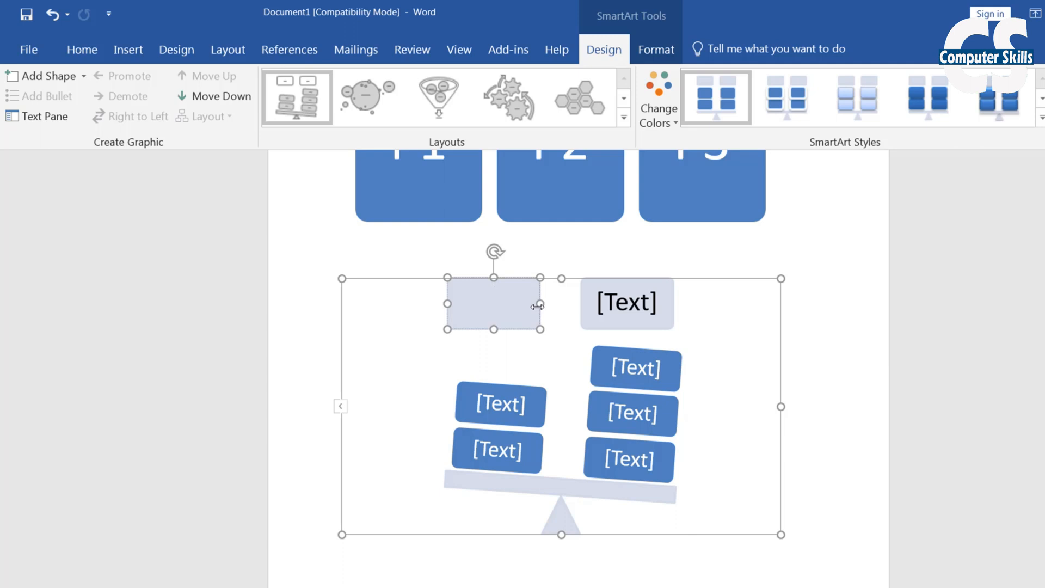
type("Pos")
left_click(628, 304)
type("Neg")
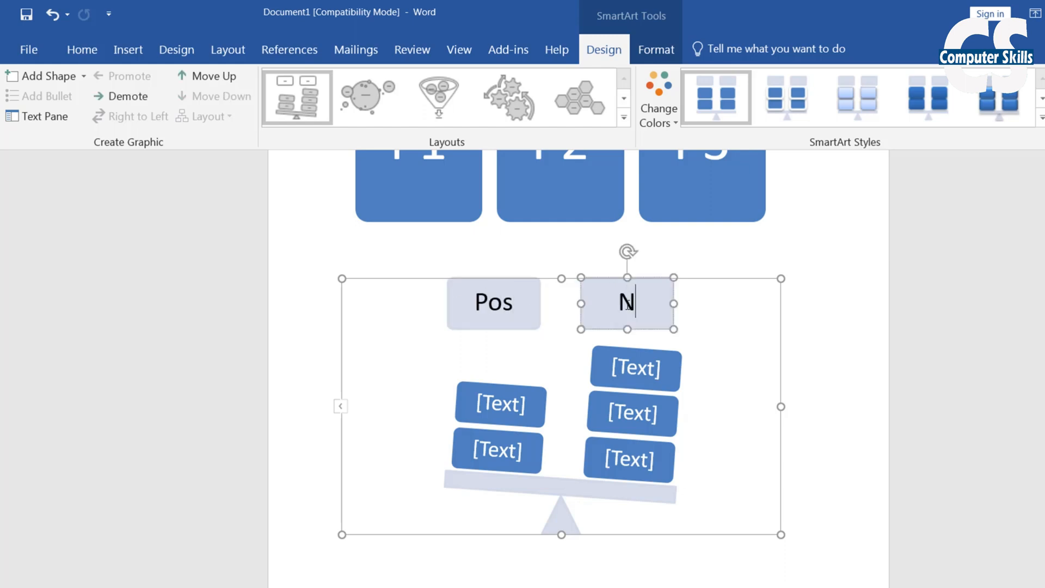
Fill the Pos side with Money and Respect, adding a shape for Bus between them
left_click(531, 409)
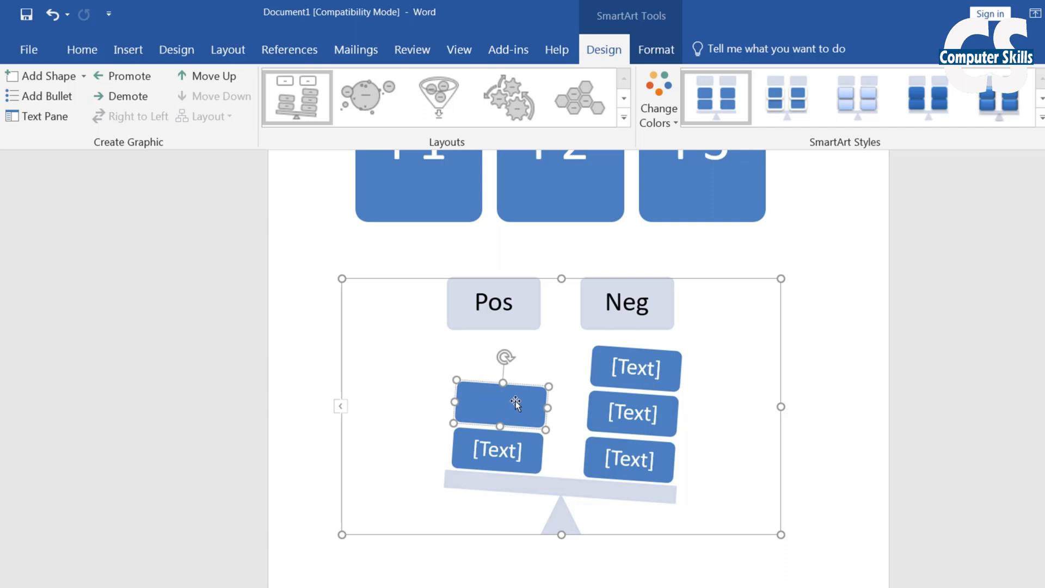
type("Money")
left_click(506, 449)
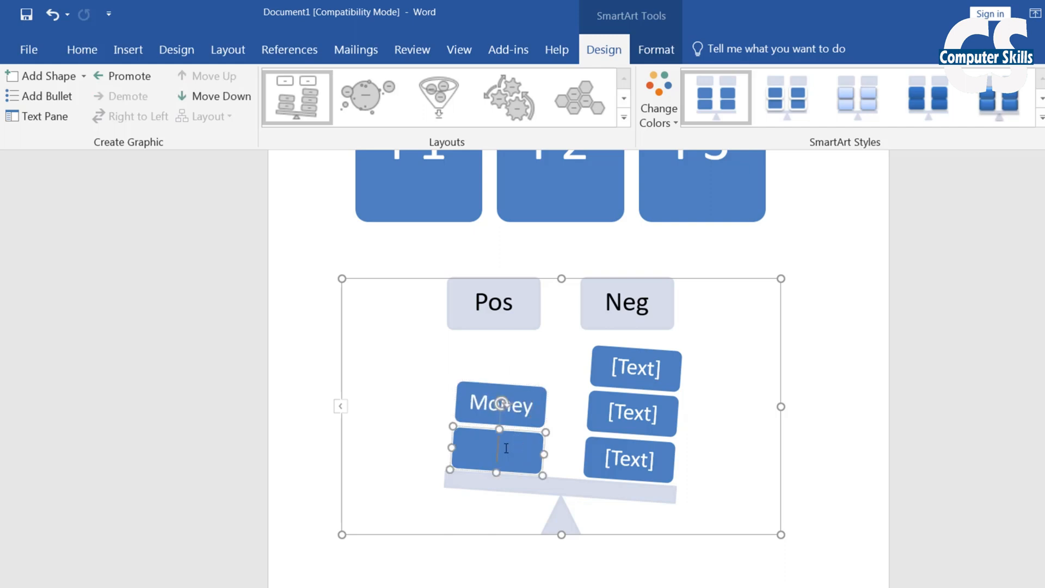
type("Respect")
left_click(51, 82)
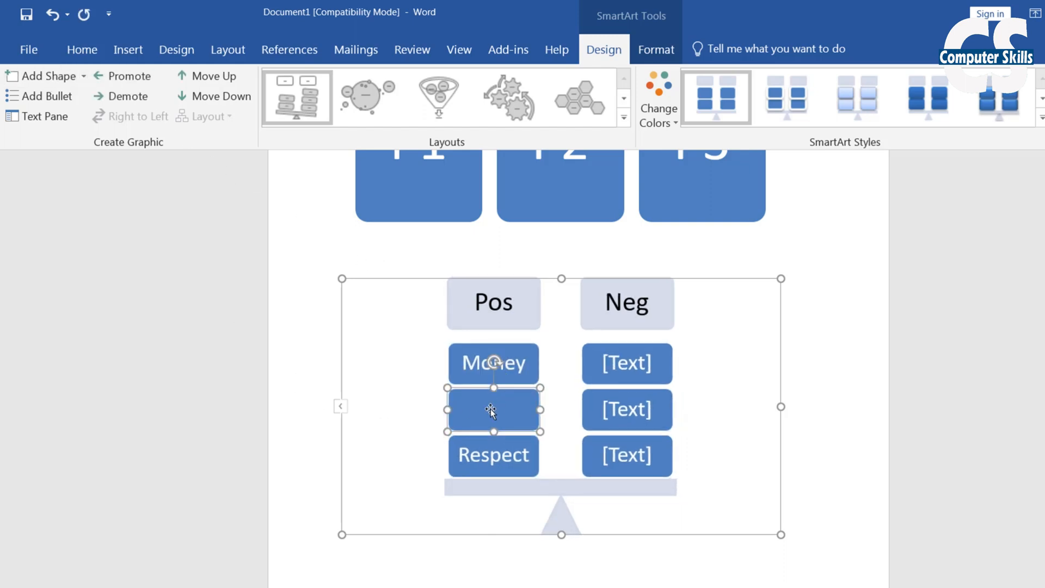
type("Bus")
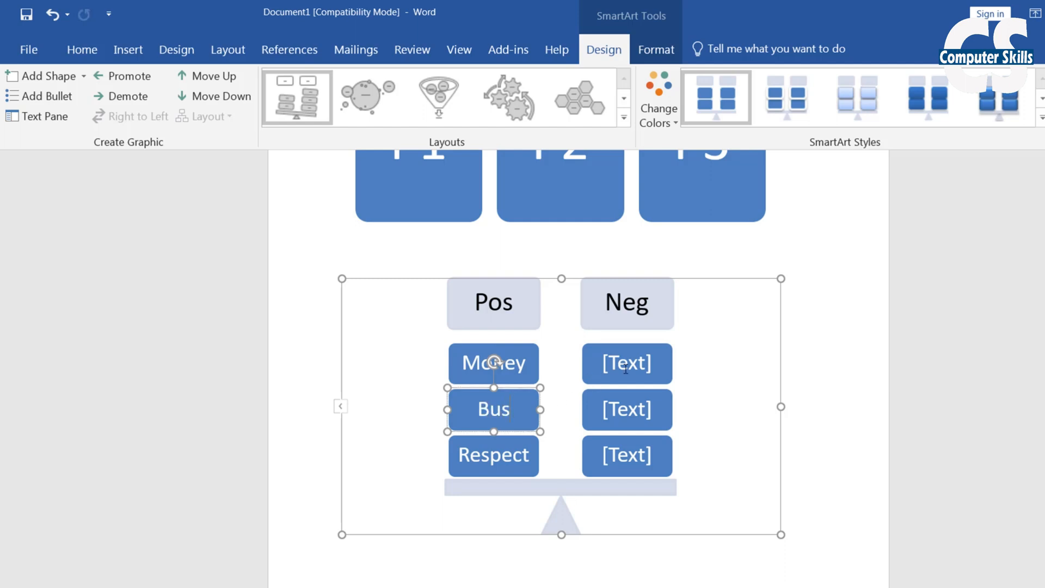